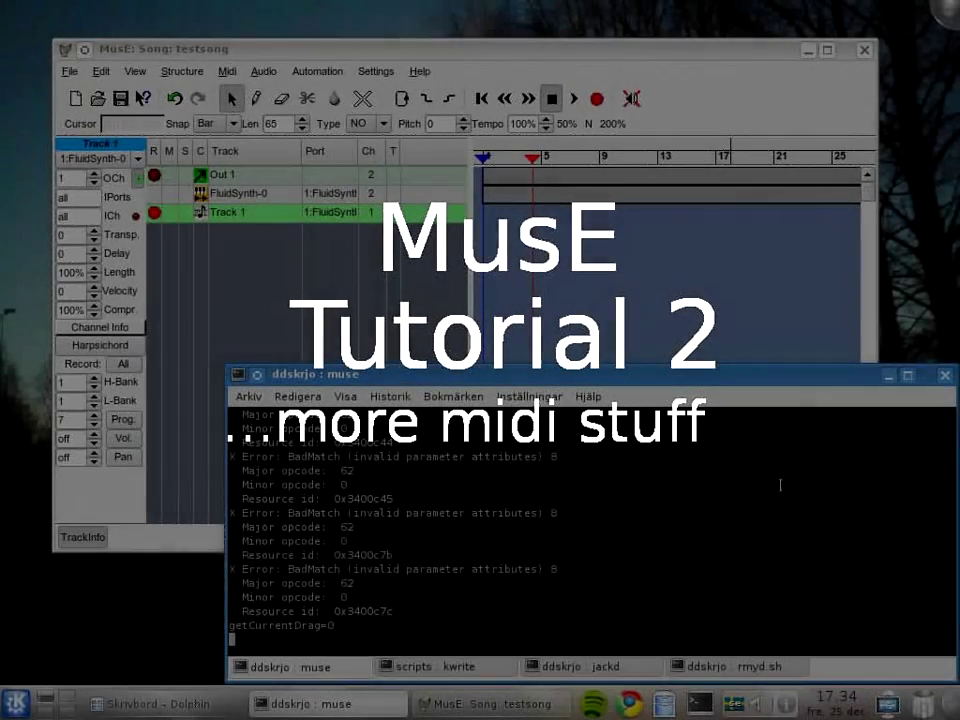
Bring the testsong window above the terminal and show Track 1's FluidSynth, channel 1, Harpsichord settings.
{"action": "left_click_drag", "start_coordinate": [641, 48], "coordinate": [679, 39]}
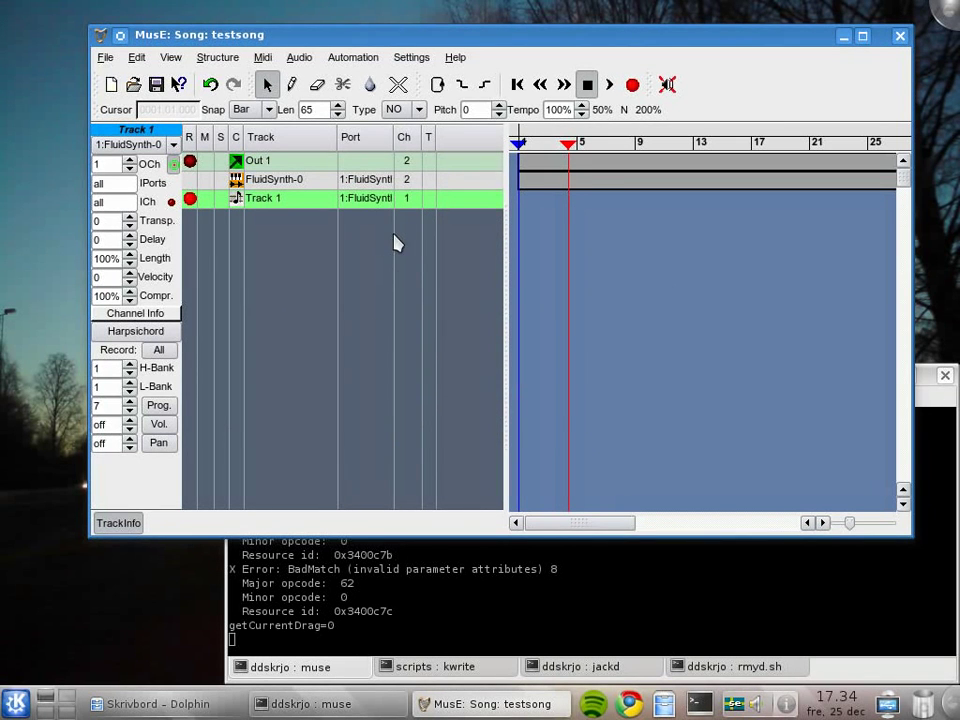
{"action": "left_click", "coordinate": [296, 183]}
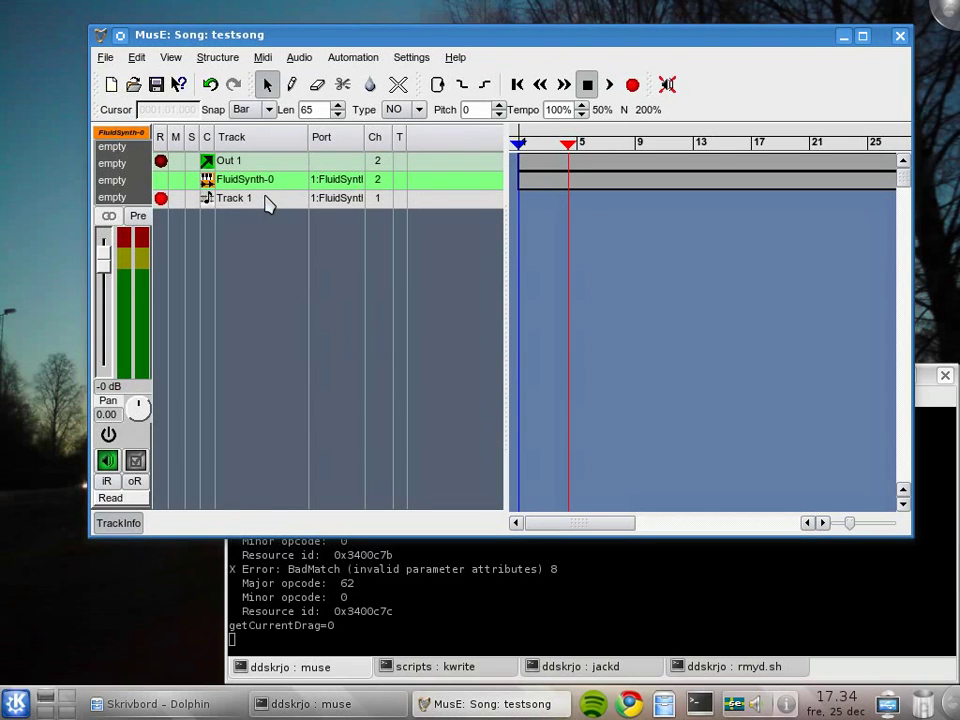
{"action": "left_click", "coordinate": [268, 200]}
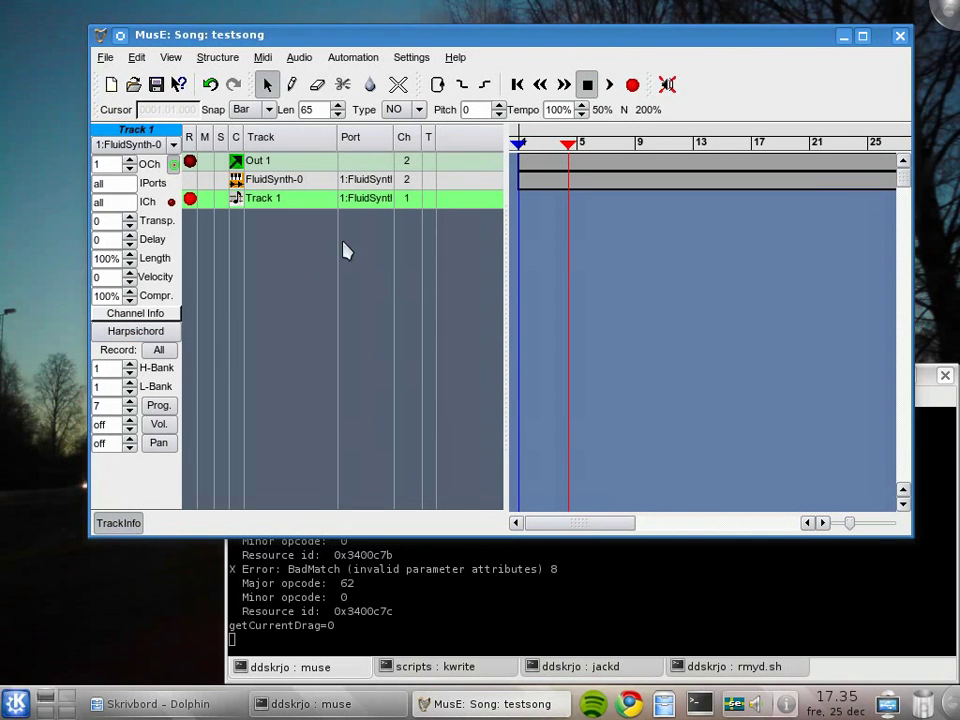
In the Metronome settings, replace MIDI Click with Audio Beep on output Out 1.
{"action": "left_click", "coordinate": [416, 58]}
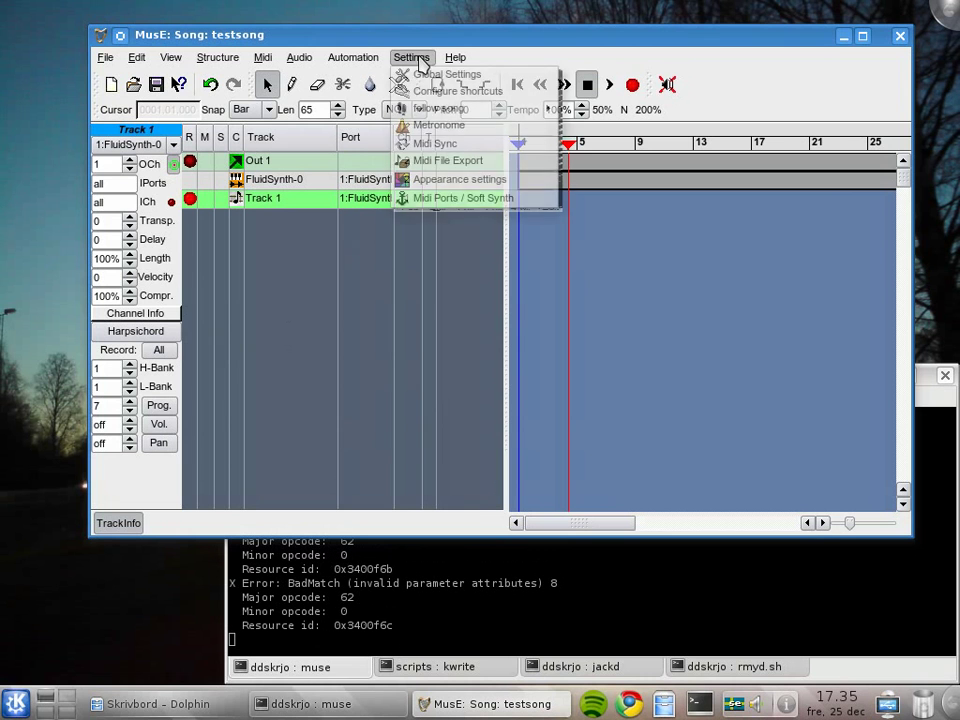
{"action": "left_click", "coordinate": [414, 58]}
{"action": "left_click", "coordinate": [412, 58]}
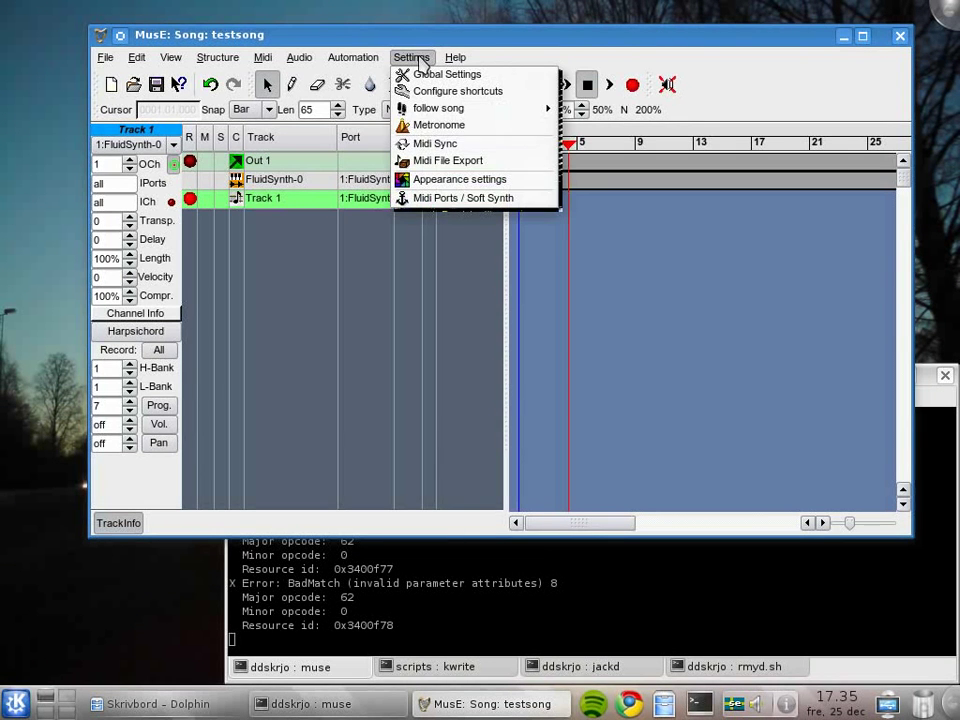
{"action": "left_click", "coordinate": [437, 126]}
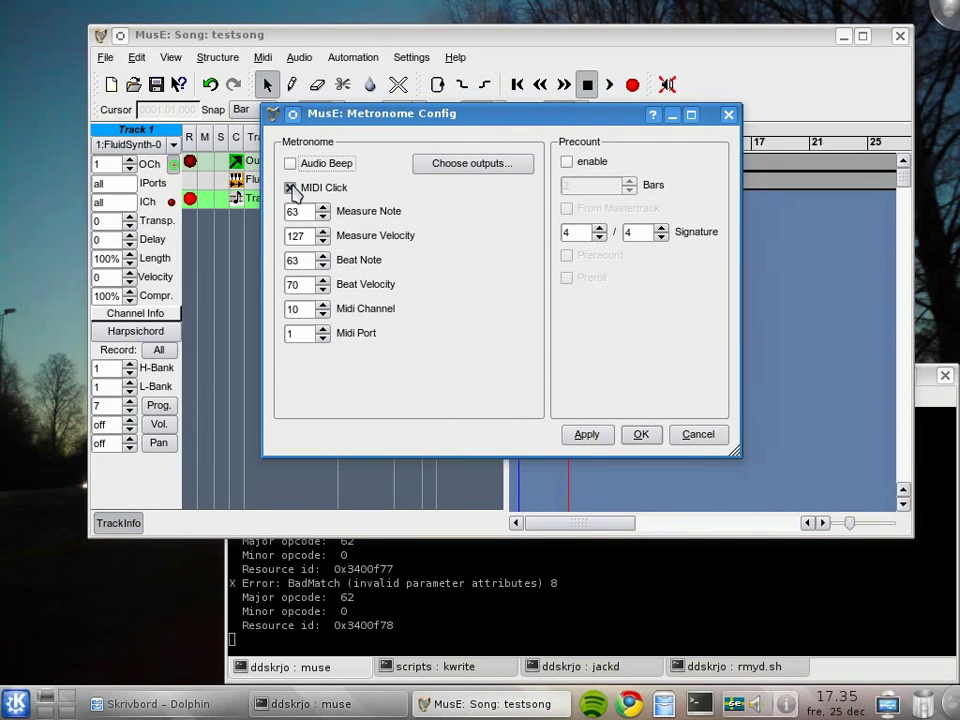
{"action": "left_click", "coordinate": [290, 188]}
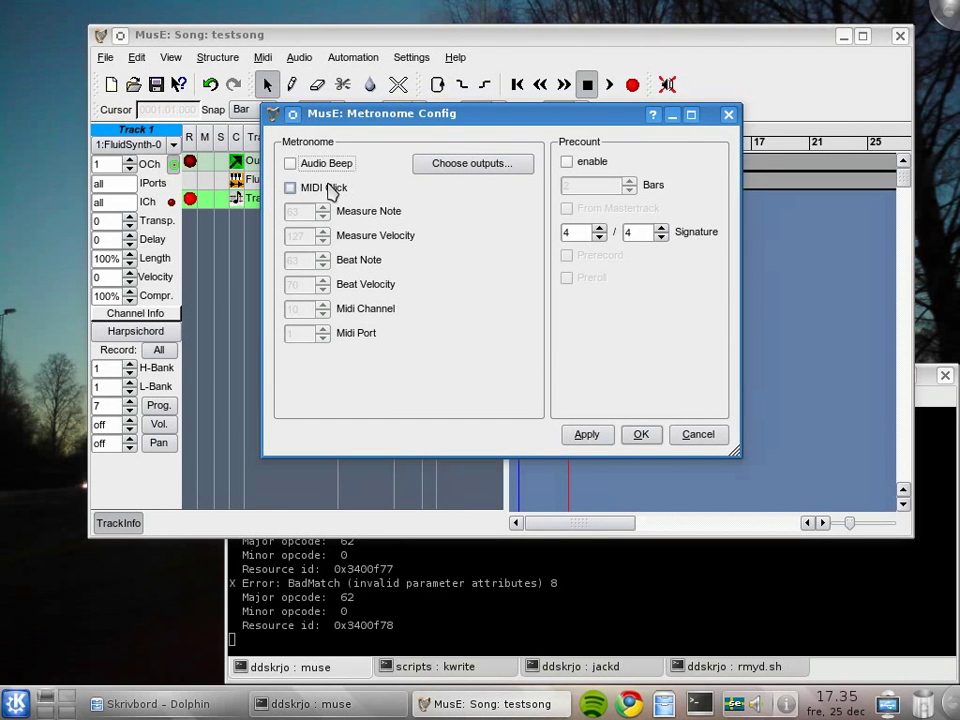
{"action": "left_click", "coordinate": [307, 166]}
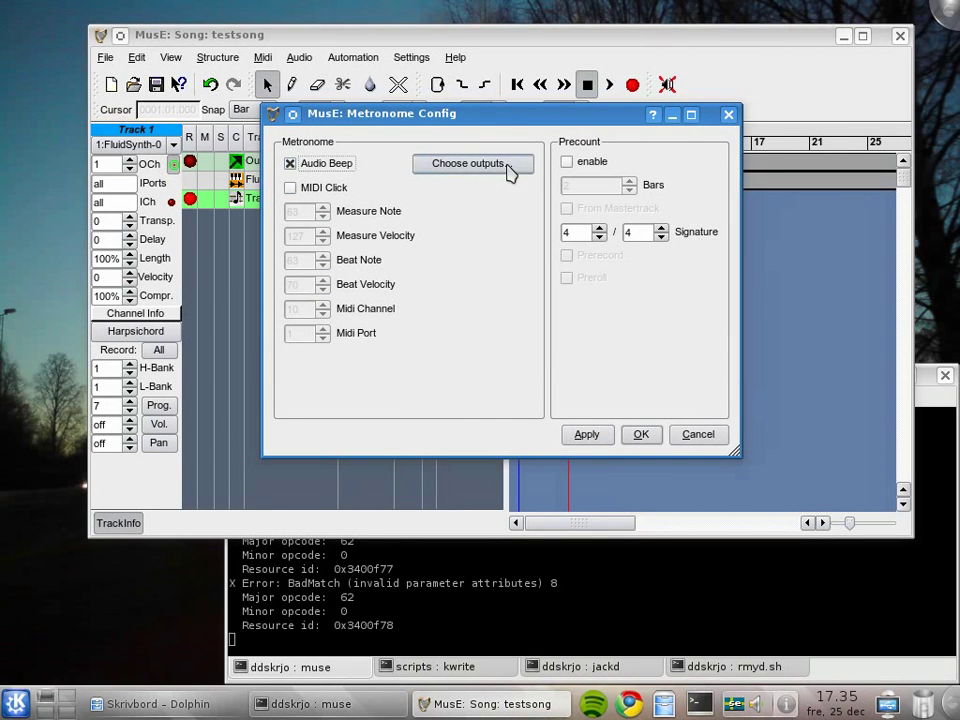
{"action": "left_click", "coordinate": [508, 168]}
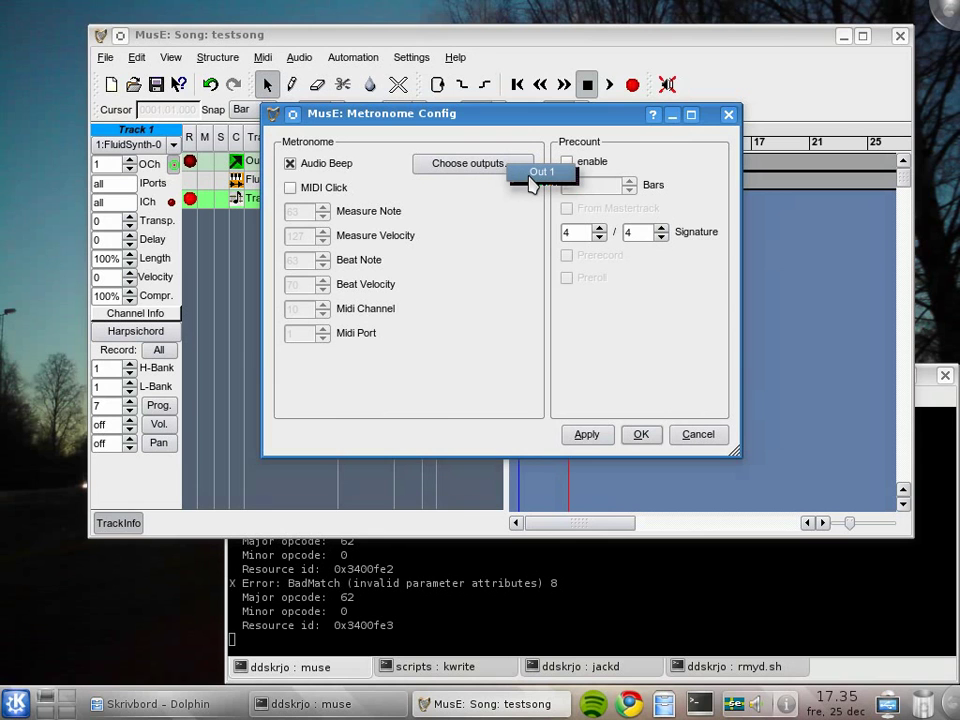
{"action": "left_click", "coordinate": [528, 176]}
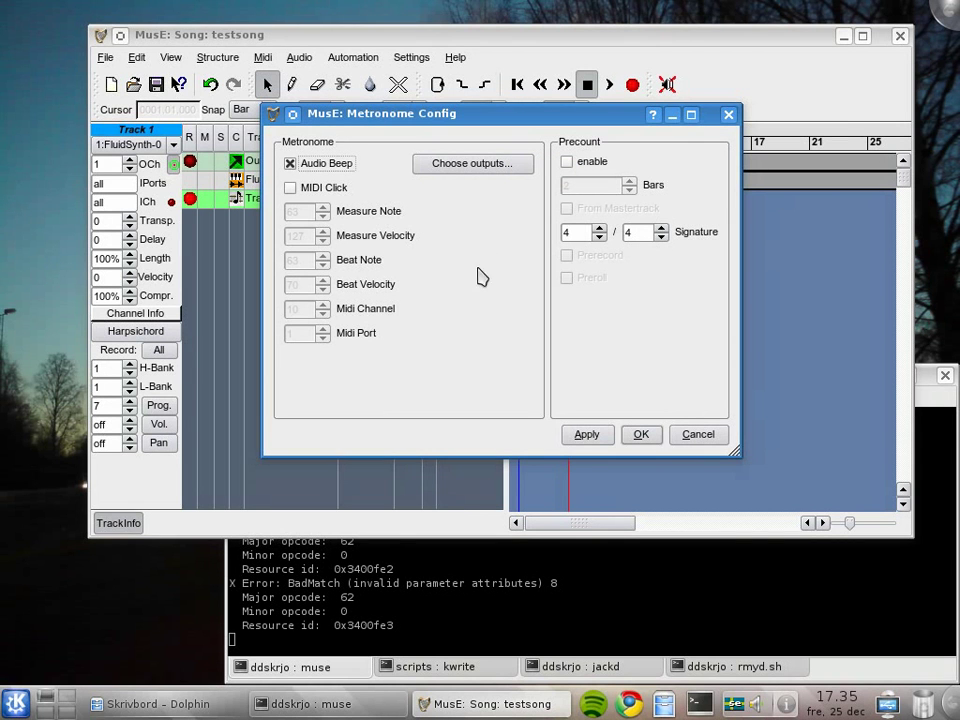
Leave Precount enable off and confirm the metronome settings.
{"action": "left_click_drag", "start_coordinate": [575, 117], "coordinate": [605, 84]}
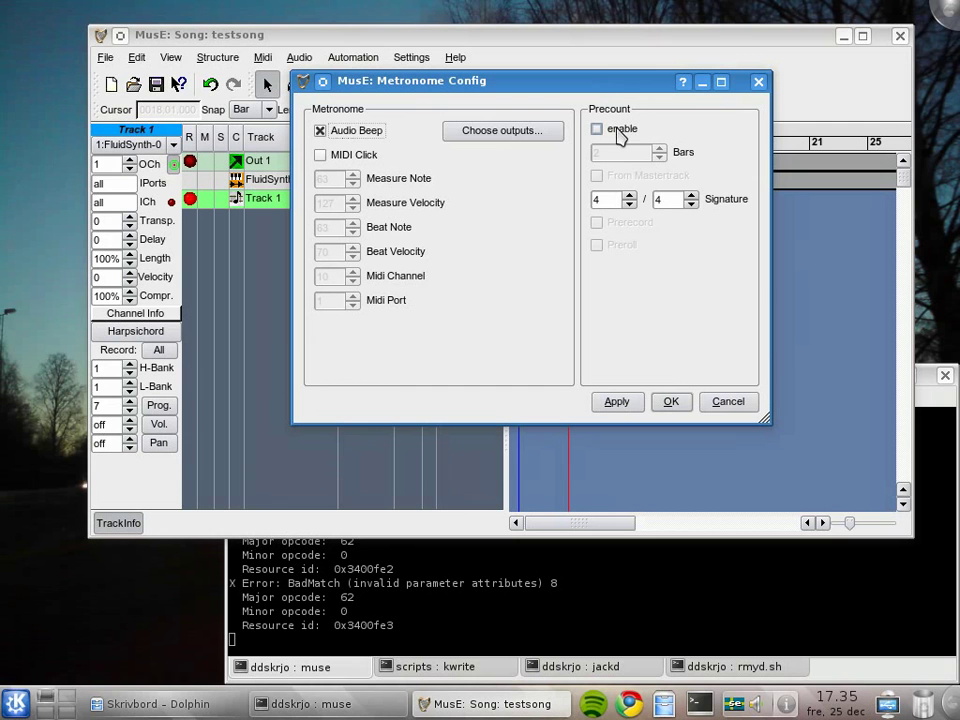
{"action": "left_click", "coordinate": [620, 132]}
{"action": "left_click", "coordinate": [627, 137]}
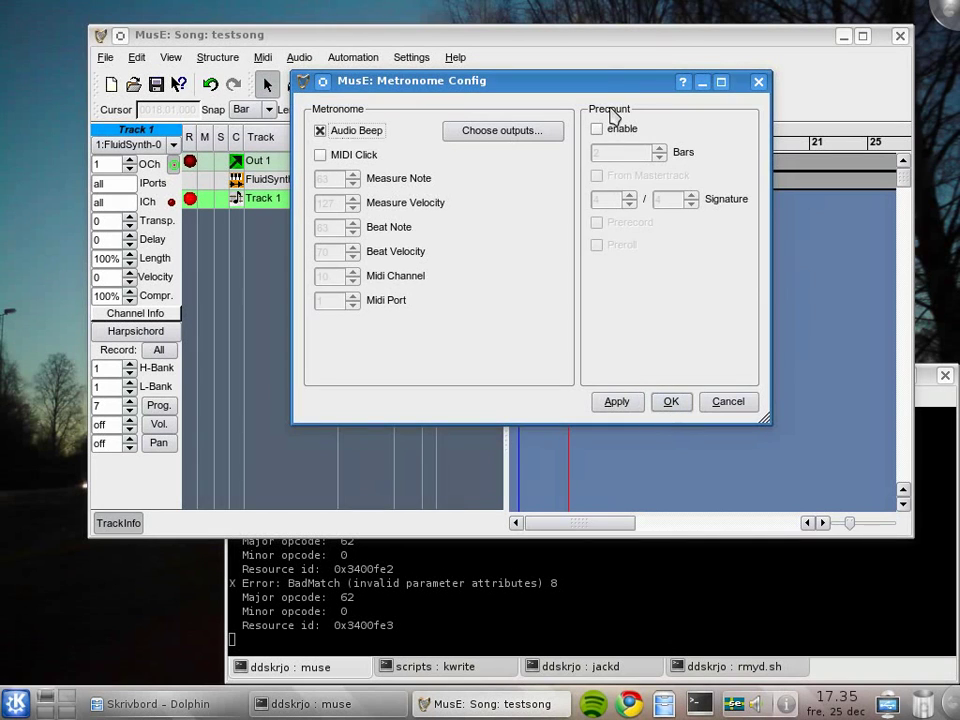
{"action": "left_click_drag", "start_coordinate": [603, 82], "coordinate": [620, 108]}
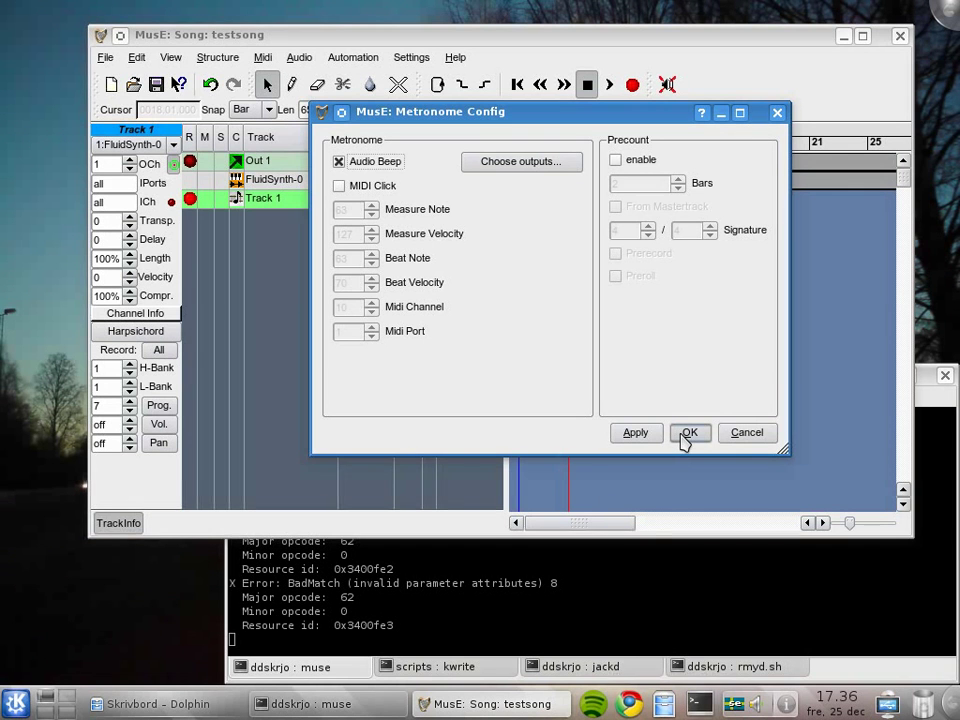
{"action": "left_click", "coordinate": [688, 436]}
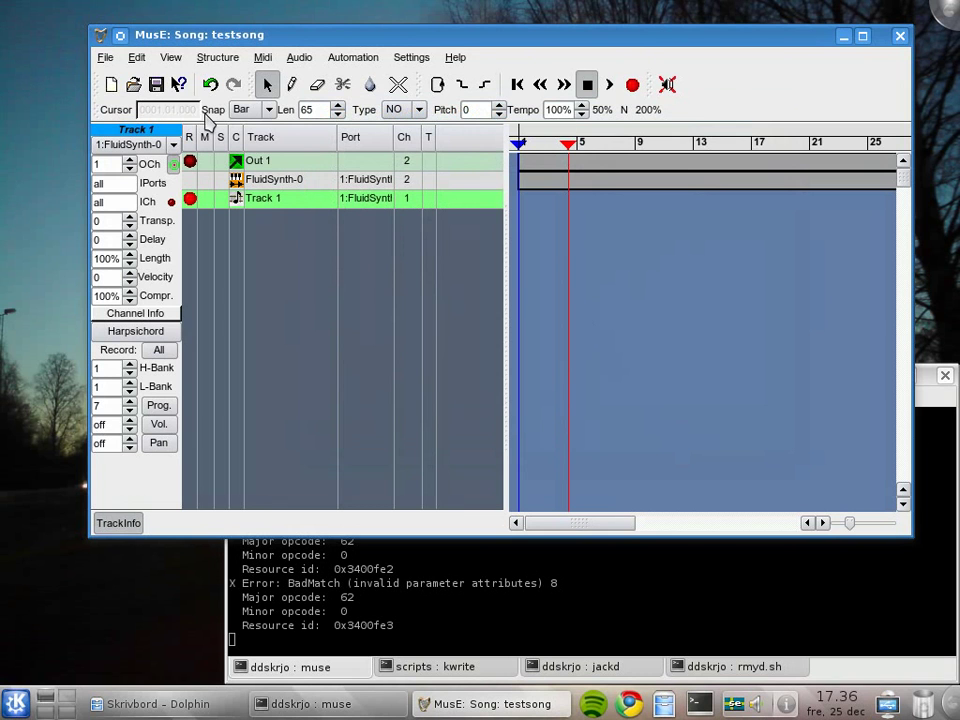
Show the Transport Panel with Master off and change the song tempo from 120 to 110.
{"action": "left_click", "coordinate": [172, 62]}
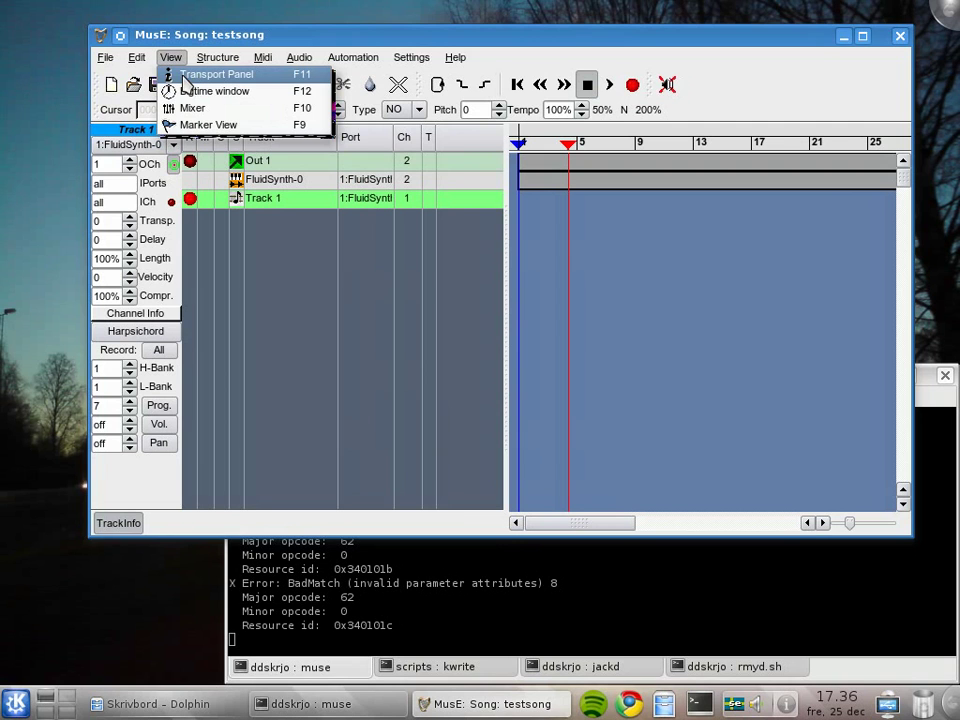
{"action": "left_click", "coordinate": [192, 76]}
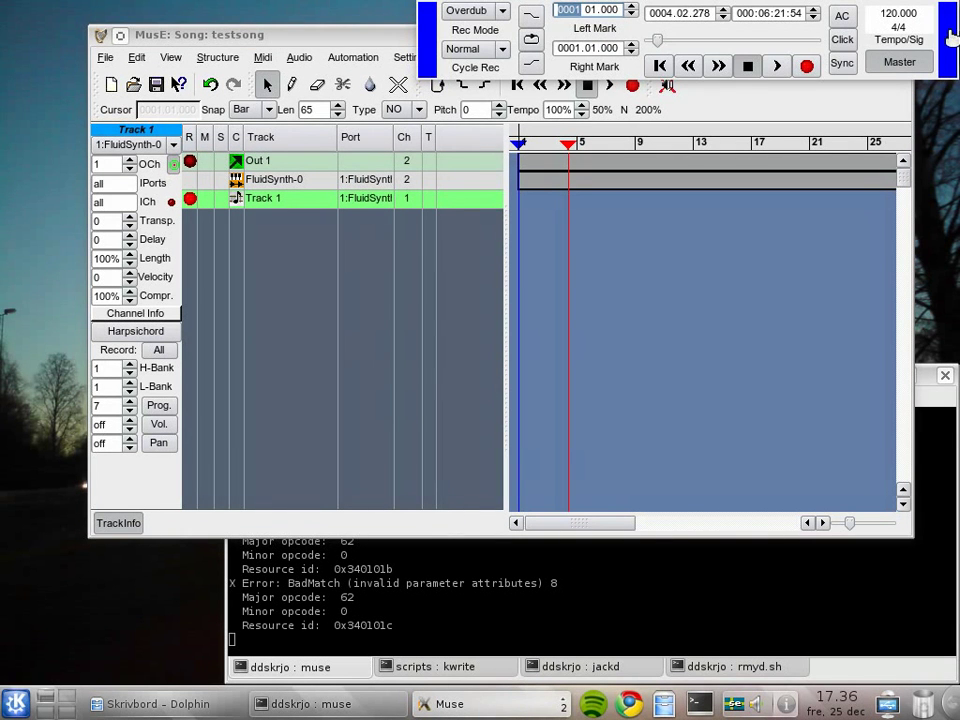
{"action": "left_click_drag", "start_coordinate": [951, 36], "coordinate": [843, 35]}
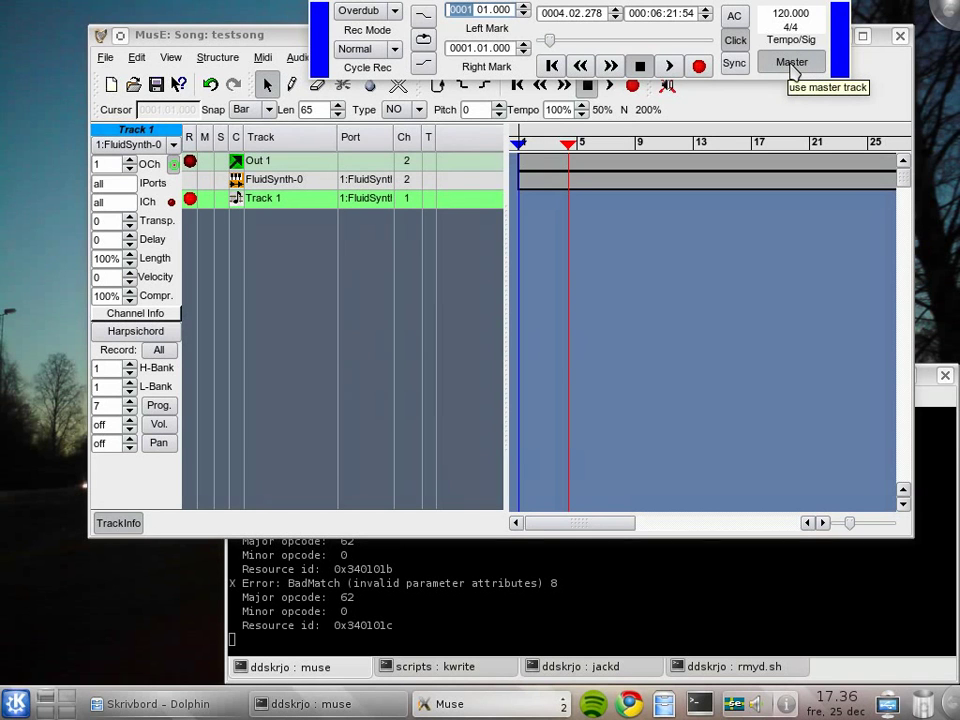
{"action": "left_click", "coordinate": [815, 62]}
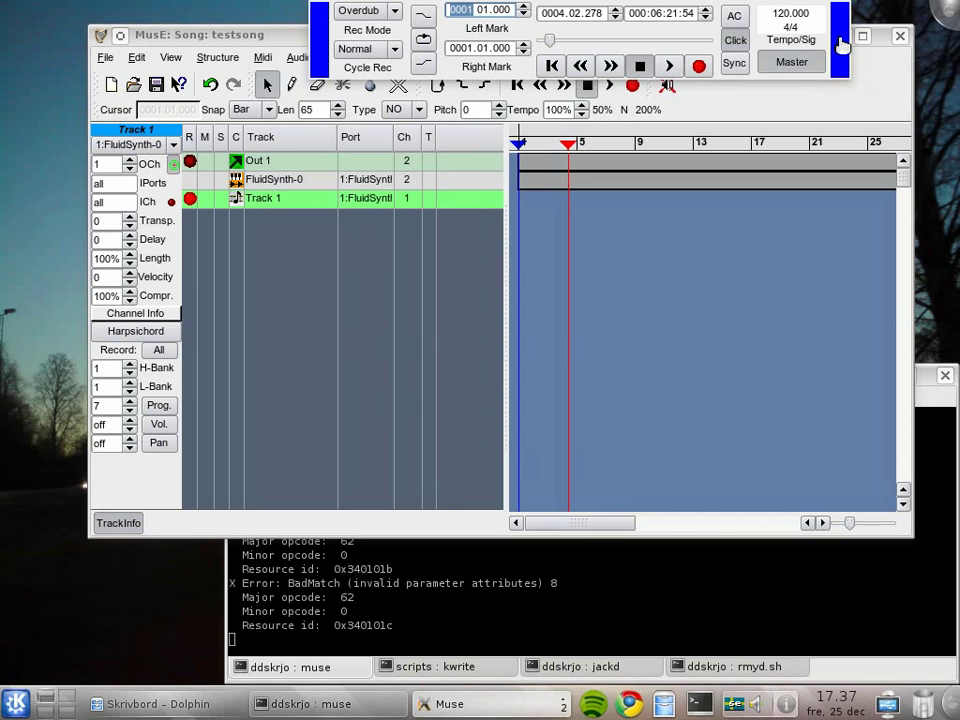
{"action": "left_click", "coordinate": [791, 61]}
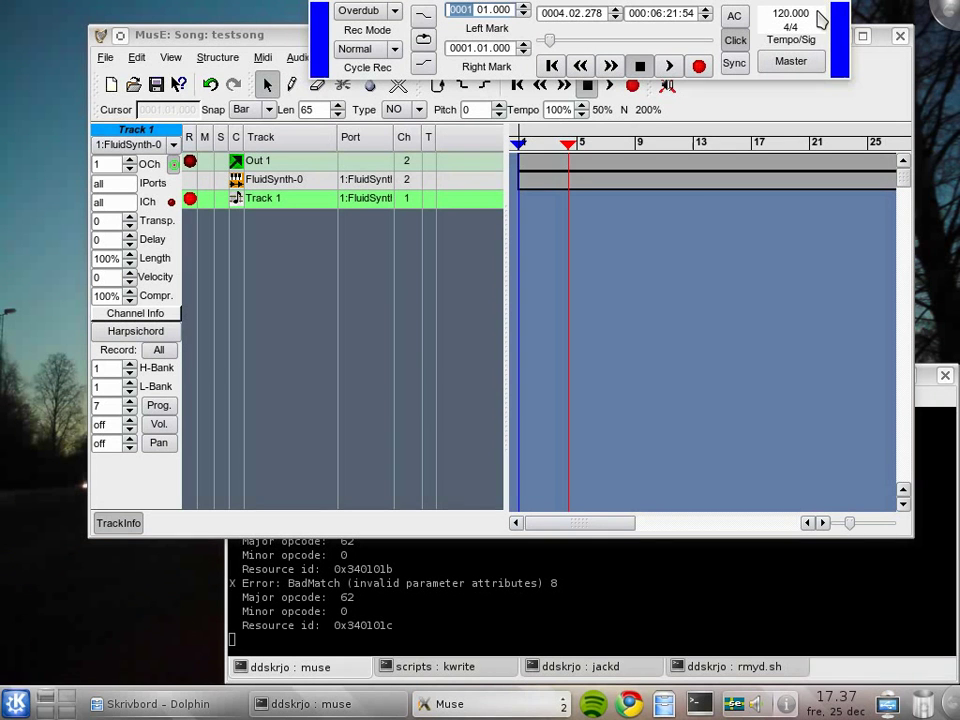
{"action": "left_click", "coordinate": [819, 16]}
{"action": "key", "text": "BackSpace"}
{"action": "key", "text": "BackSpace"}
{"action": "key", "text": "BackSpace"}
{"action": "key", "text": "BackSpace"}
{"action": "key", "text": "Return"}
Switch Track 1's sound to Percussive Organ and rewind the song position to 0001.01.000.
{"action": "left_click", "coordinate": [157, 335]}
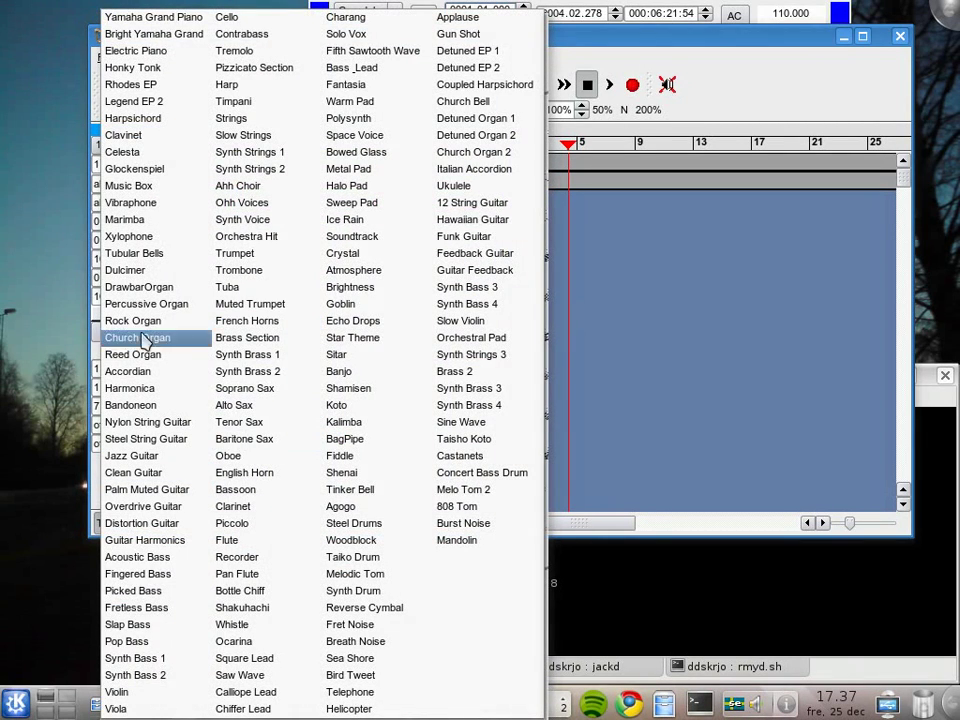
{"action": "left_click", "coordinate": [130, 305]}
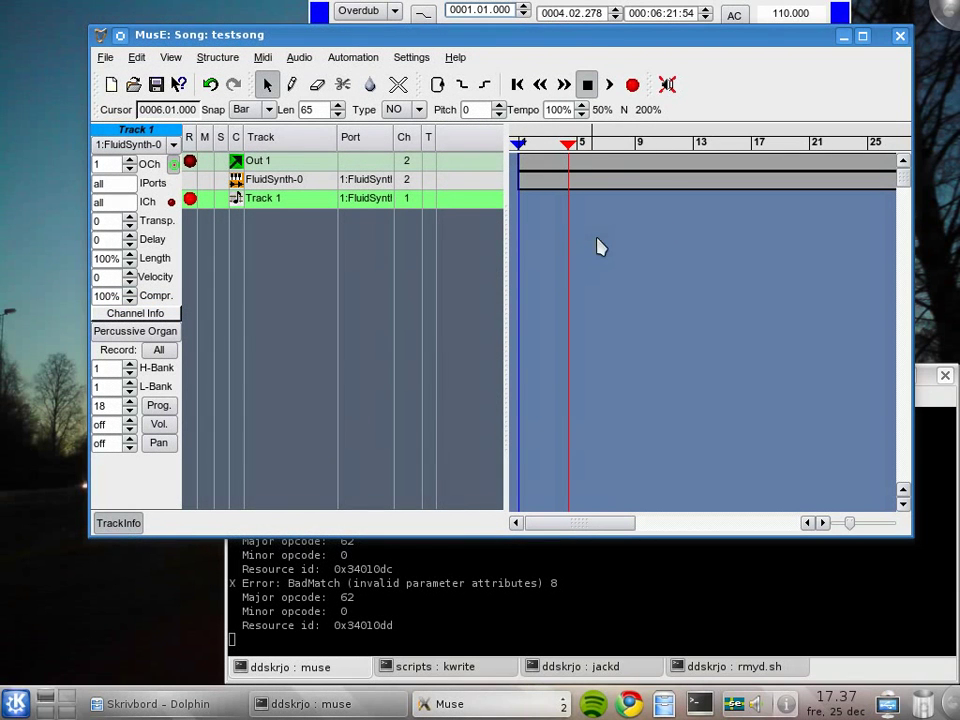
{"action": "left_click", "coordinate": [517, 87]}
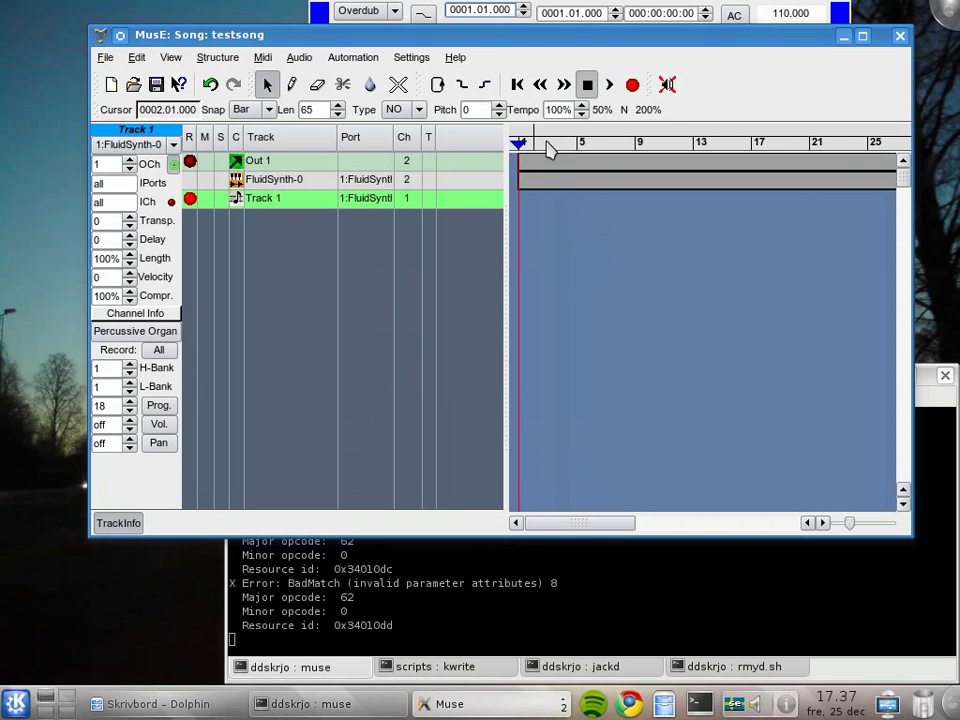
Record a performance onto Track 1 from bar 1, stopping around bar 11.
{"action": "left_click", "coordinate": [611, 88]}
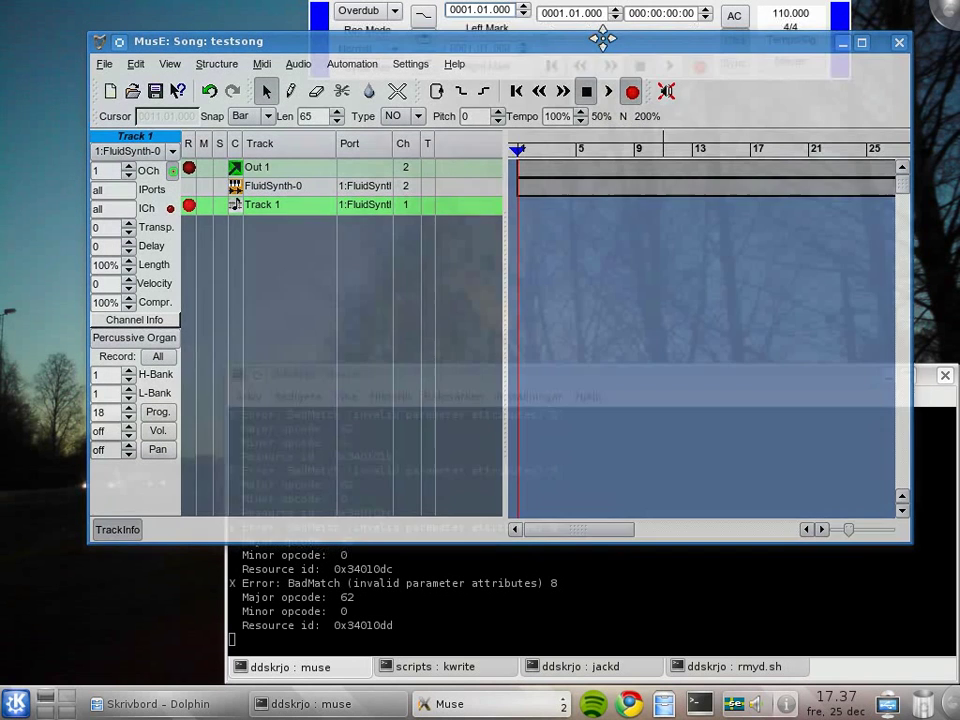
{"action": "left_click_drag", "start_coordinate": [603, 38], "coordinate": [603, 38]}
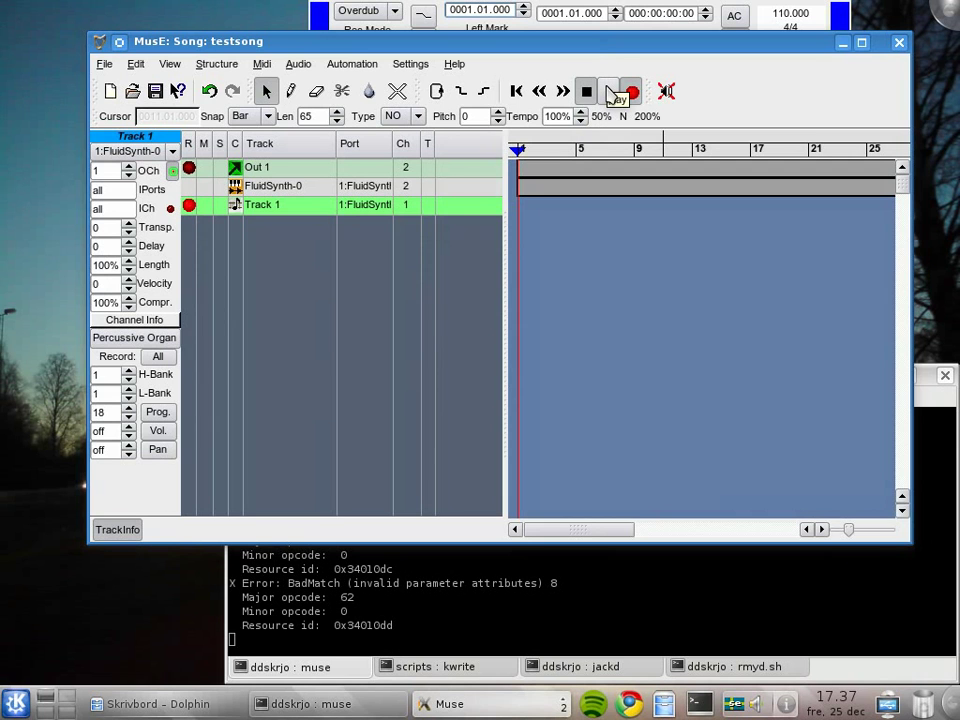
{"action": "left_click", "coordinate": [610, 93]}
{"action": "left_click", "coordinate": [611, 93]}
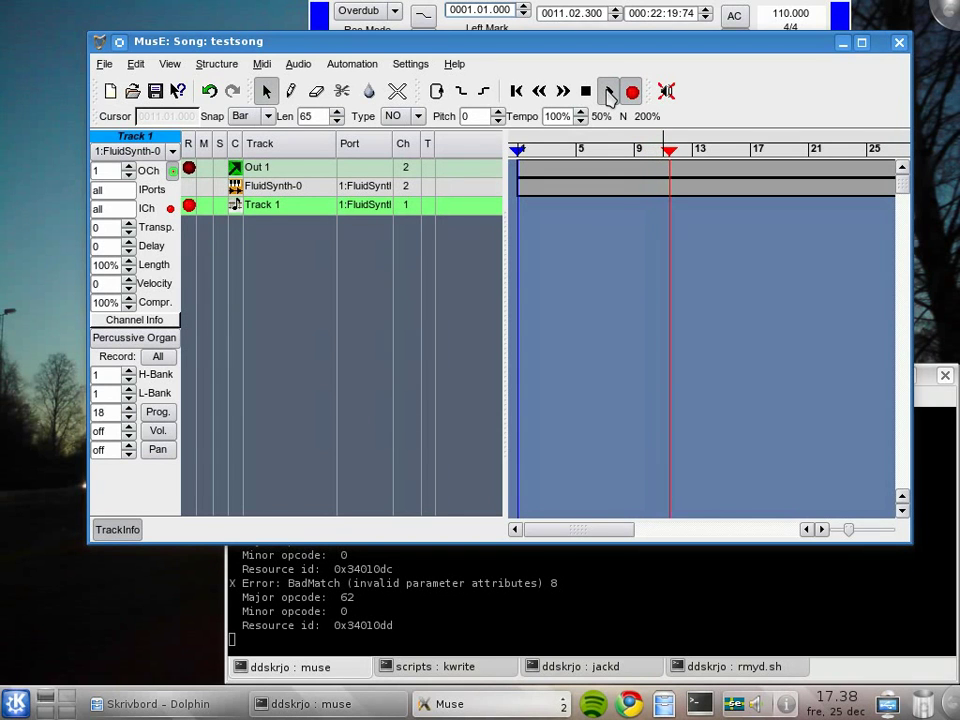
{"action": "left_click", "coordinate": [608, 92]}
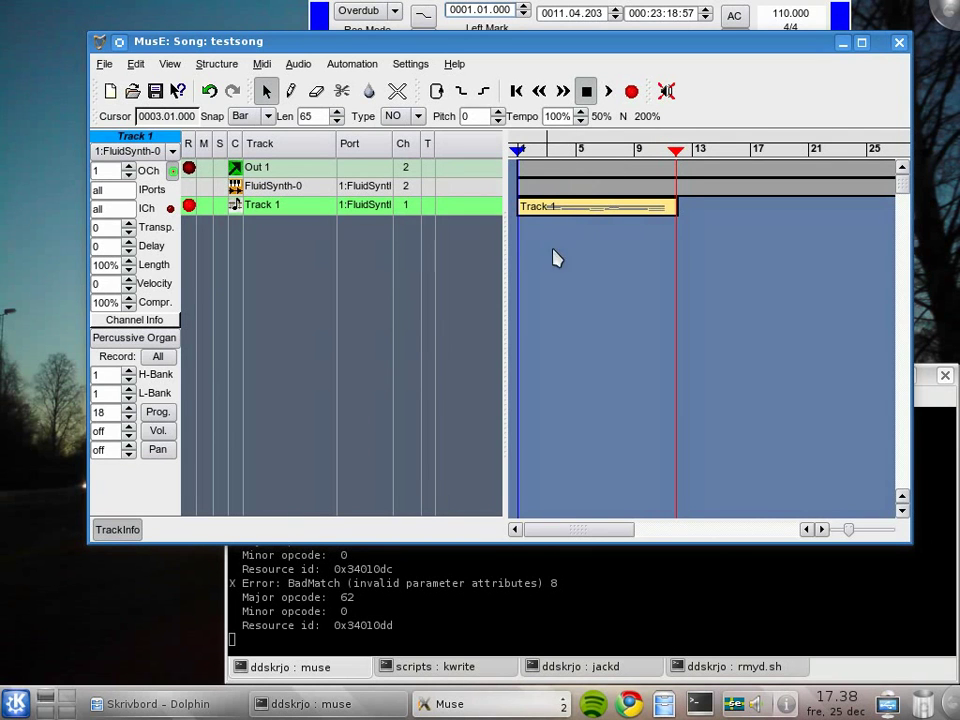
Play back the recording from bar 2, then stop.
{"action": "left_click", "coordinate": [541, 149]}
{"action": "key", "text": "space"}
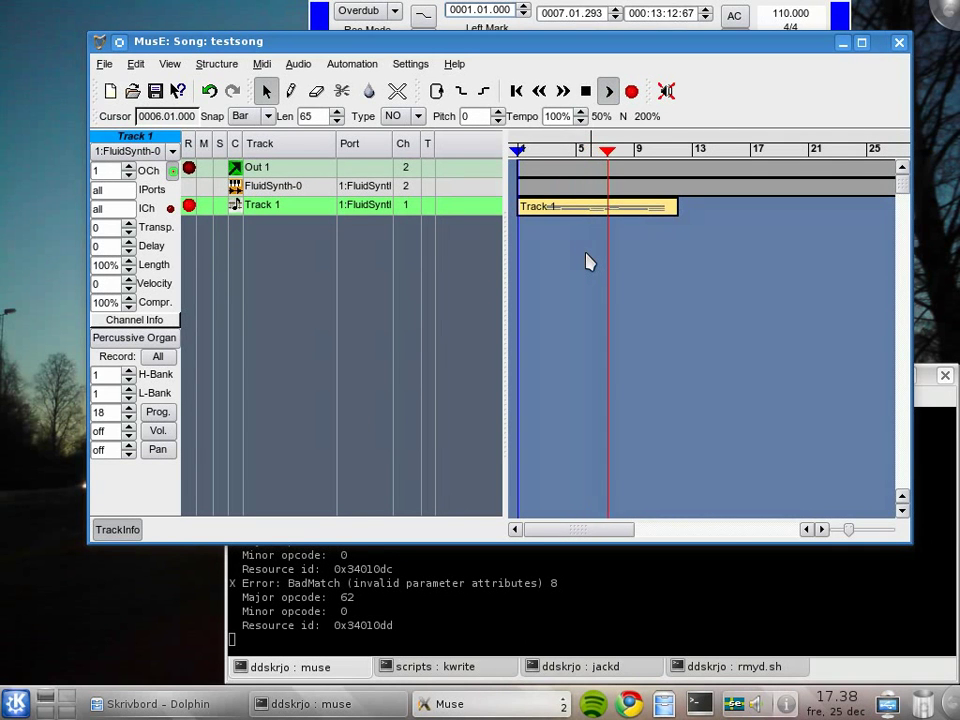
{"action": "key", "text": "space"}
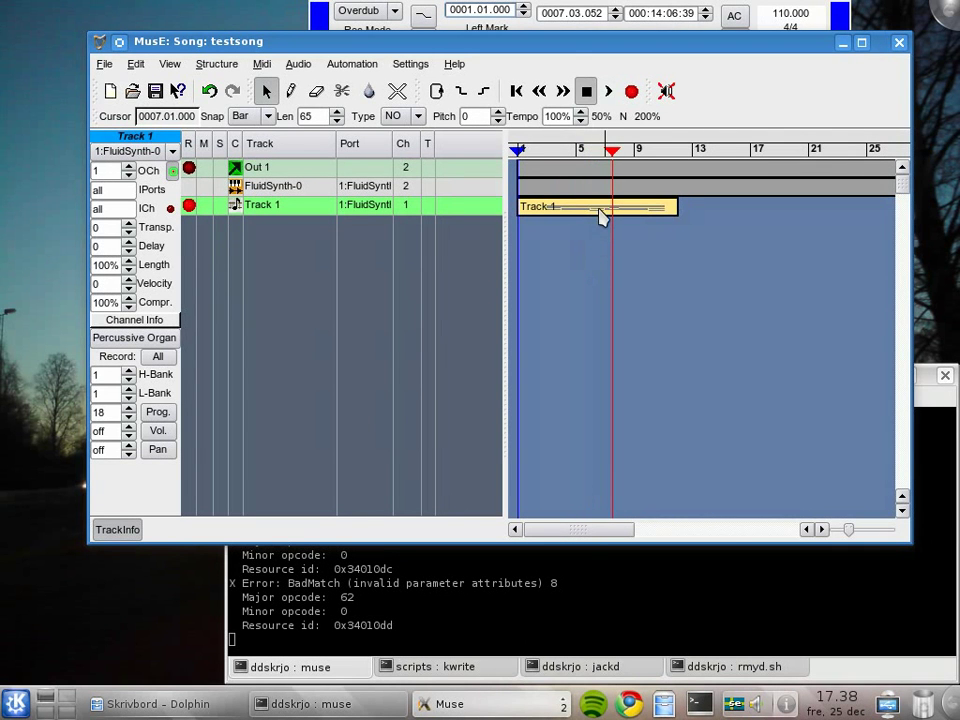
Open the recorded Track 1 part in the piano roll and enlarge the window to show more bars.
{"action": "double_click", "coordinate": [601, 216]}
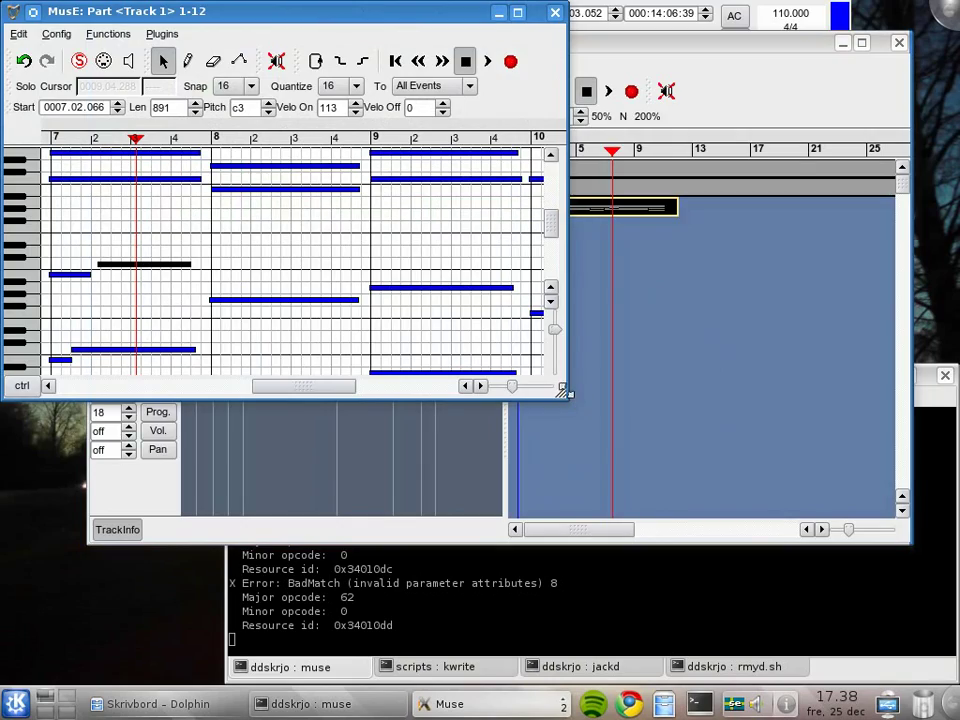
{"action": "left_click_drag", "start_coordinate": [565, 393], "coordinate": [936, 566]}
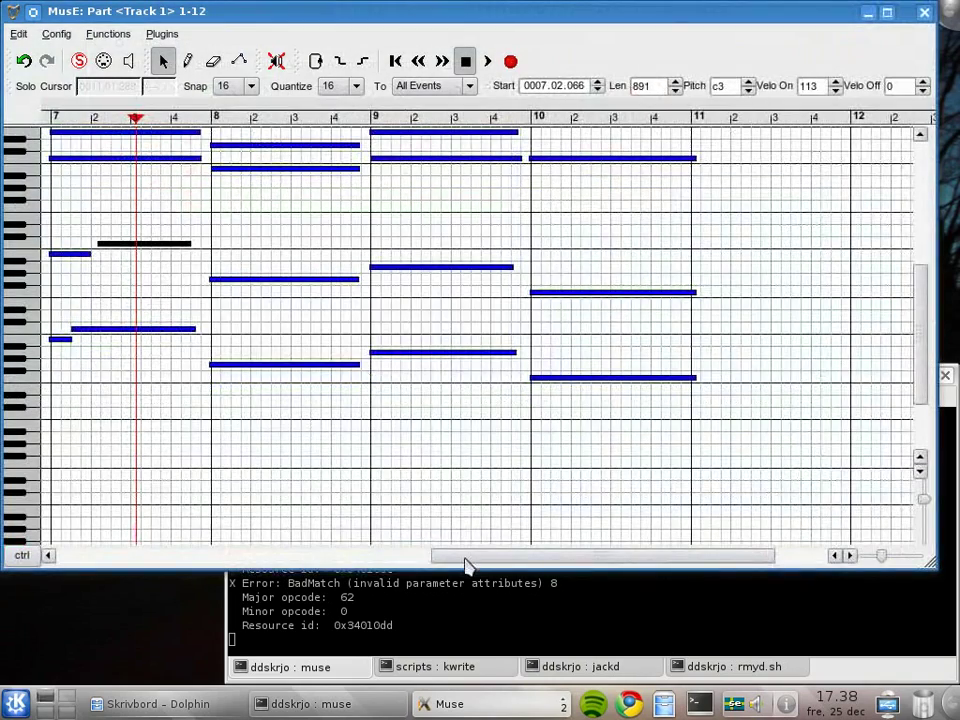
{"action": "left_click_drag", "start_coordinate": [466, 566], "coordinate": [326, 564]}
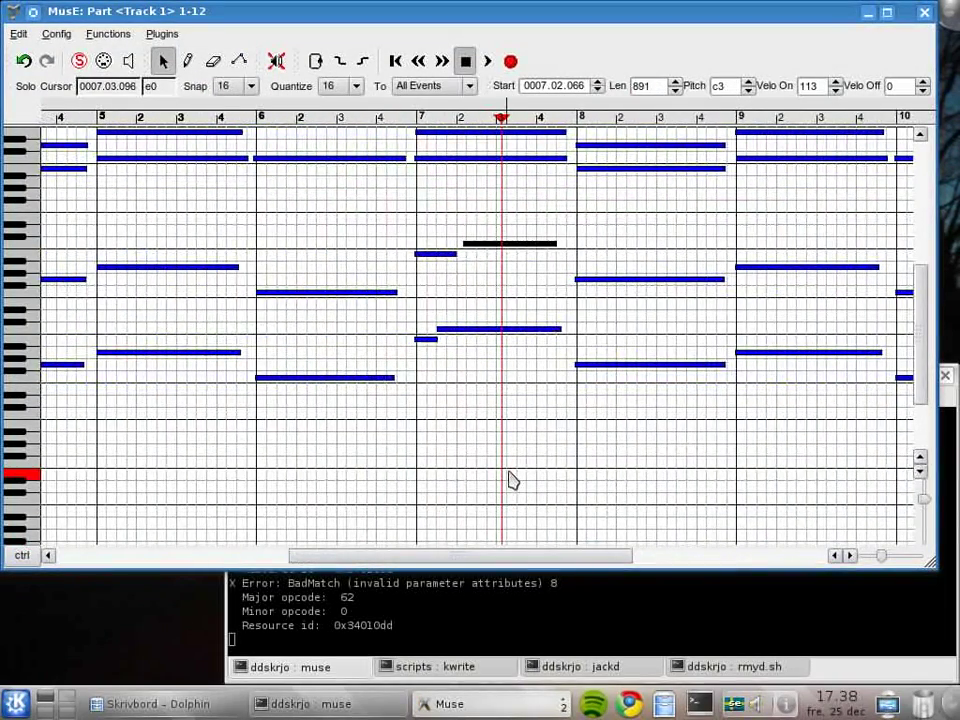
Deselect the bar-7 note and switch the piano roll to the eraser to remove the short stray notes.
{"action": "scroll", "coordinate": [512, 481], "scroll_direction": "up", "scroll_amount": 3}
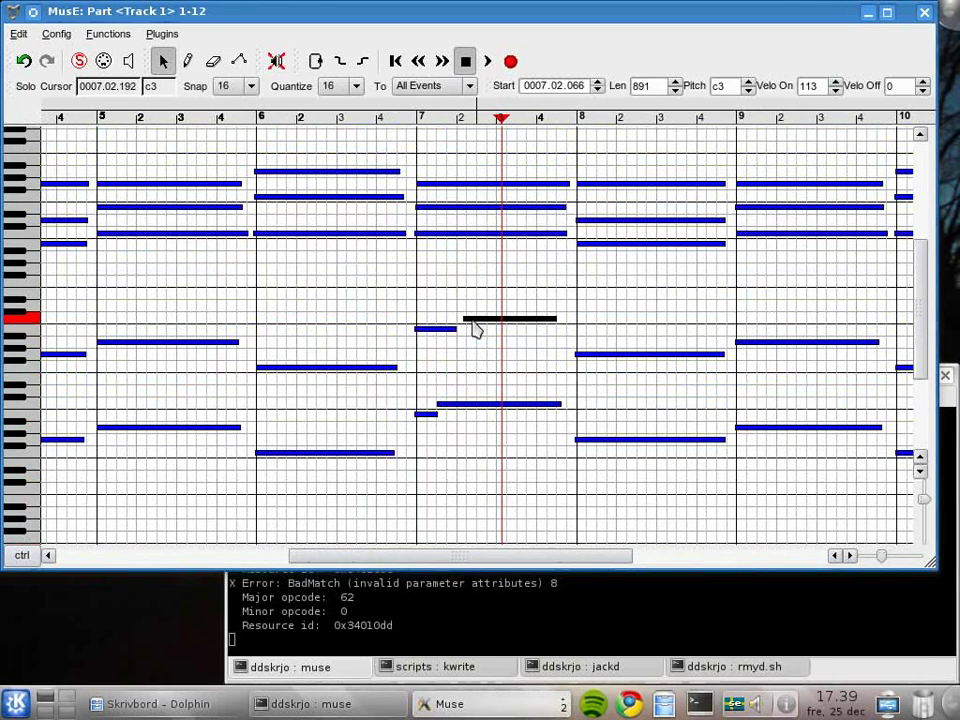
{"action": "left_click", "coordinate": [484, 360]}
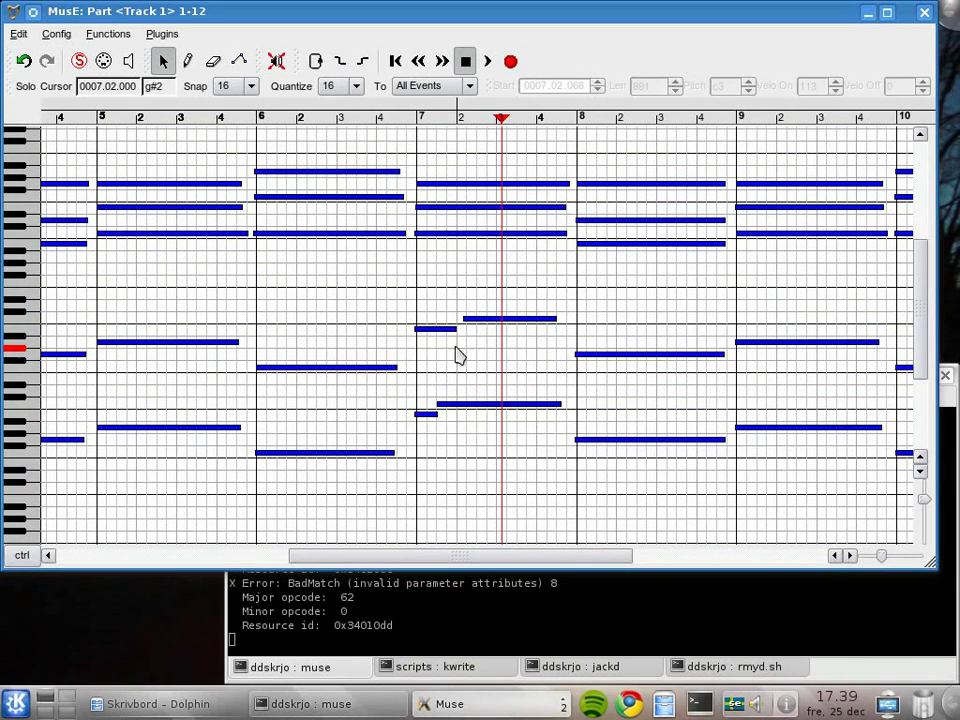
{"action": "left_click", "coordinate": [216, 62]}
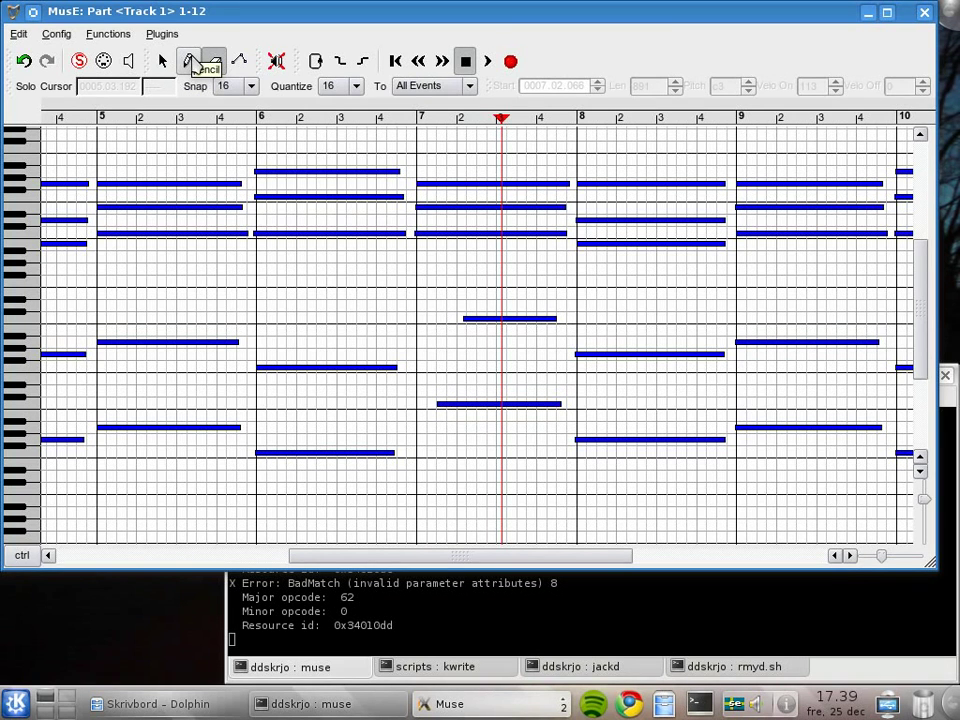
{"action": "left_click", "coordinate": [190, 63]}
{"action": "left_click", "coordinate": [218, 66]}
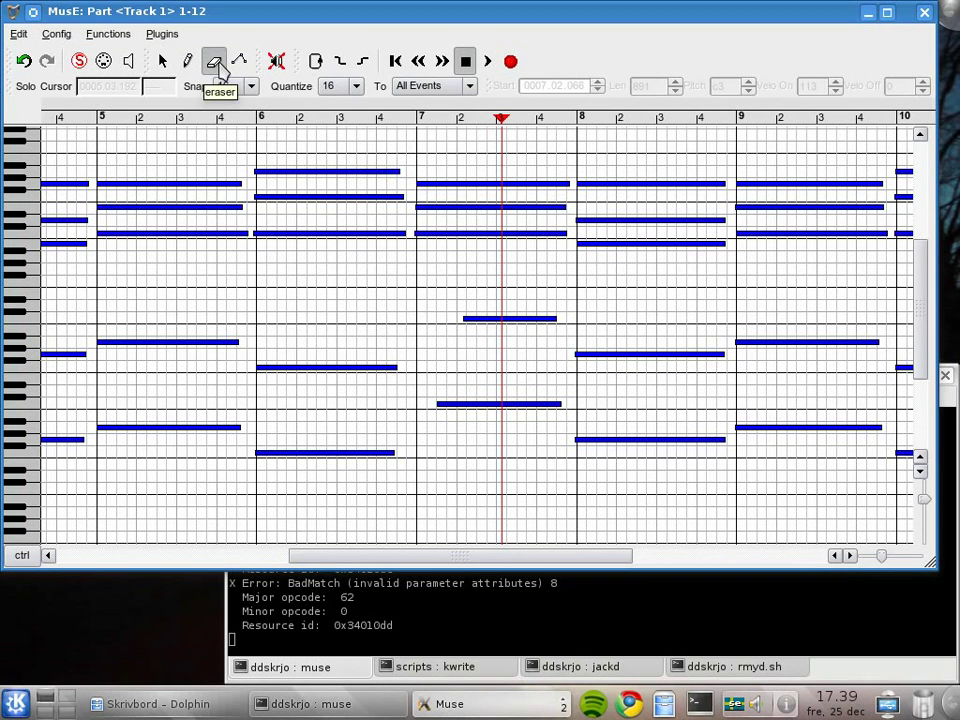
{"action": "key", "text": "d"}
{"action": "key", "text": "r"}
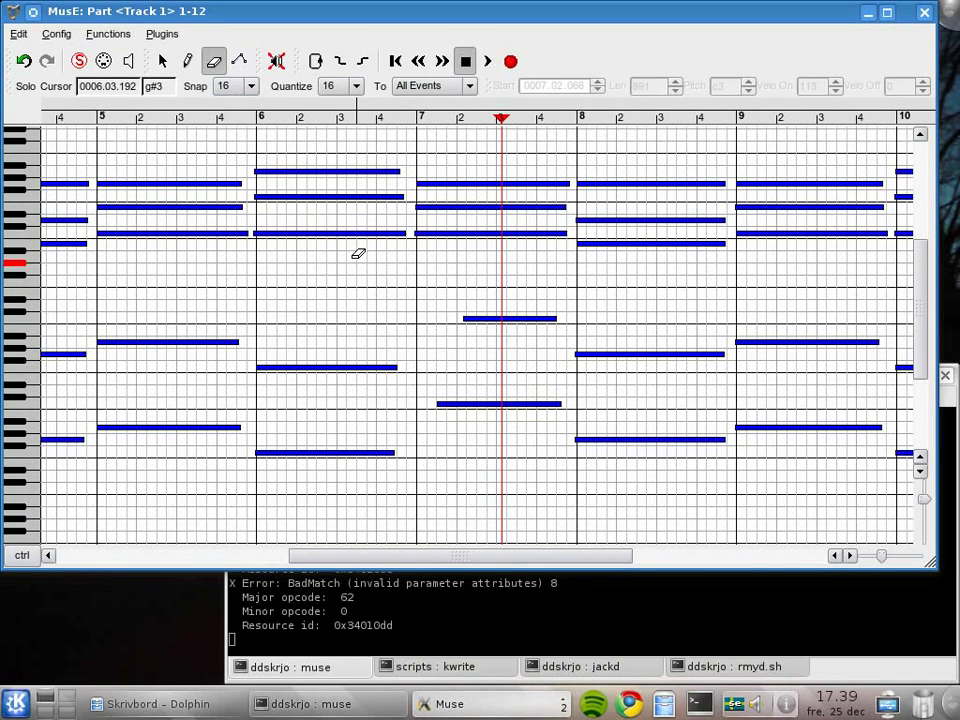
Move the upper and lower bar-7 notes back to the start of the bar.
{"action": "key", "text": "a"}
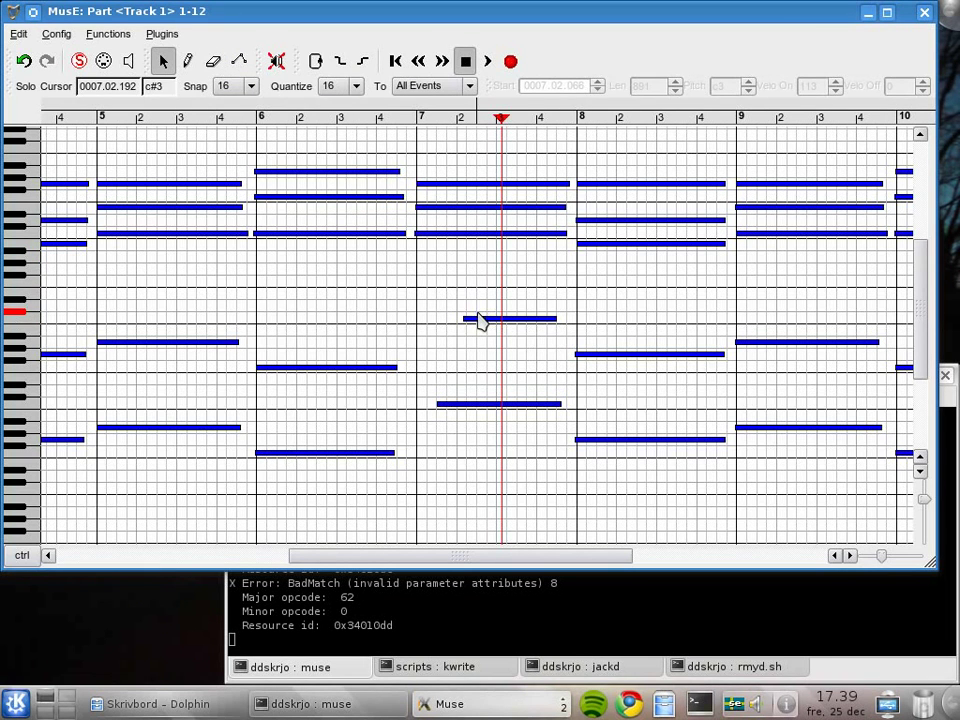
{"action": "left_click_drag", "start_coordinate": [477, 326], "coordinate": [431, 319]}
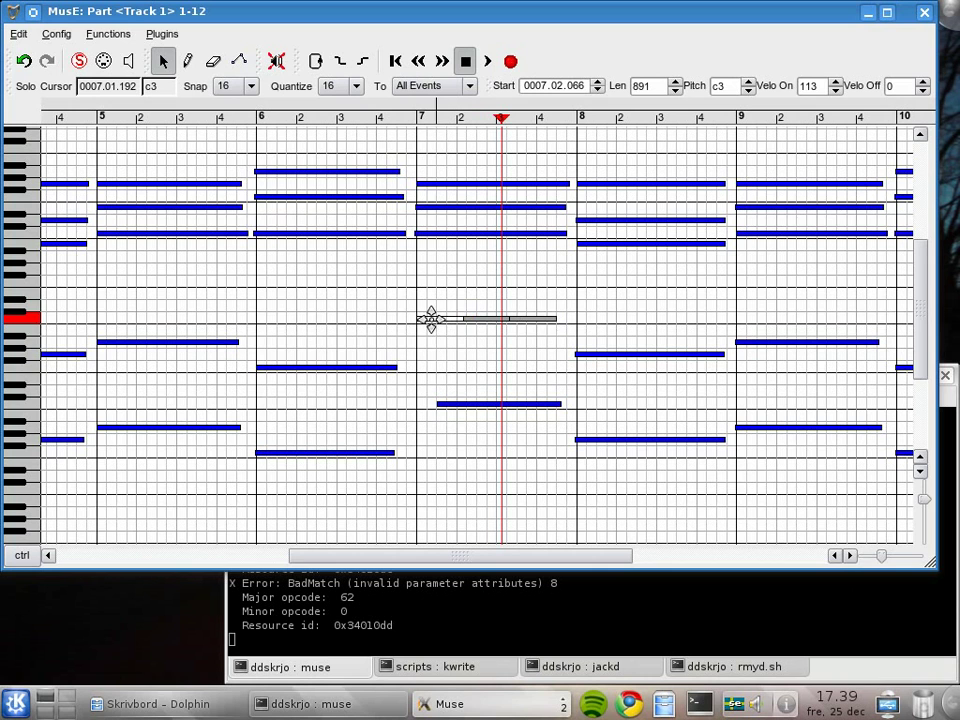
{"action": "left_click", "coordinate": [434, 403]}
{"action": "left_click_drag", "start_coordinate": [434, 403], "coordinate": [416, 403]}
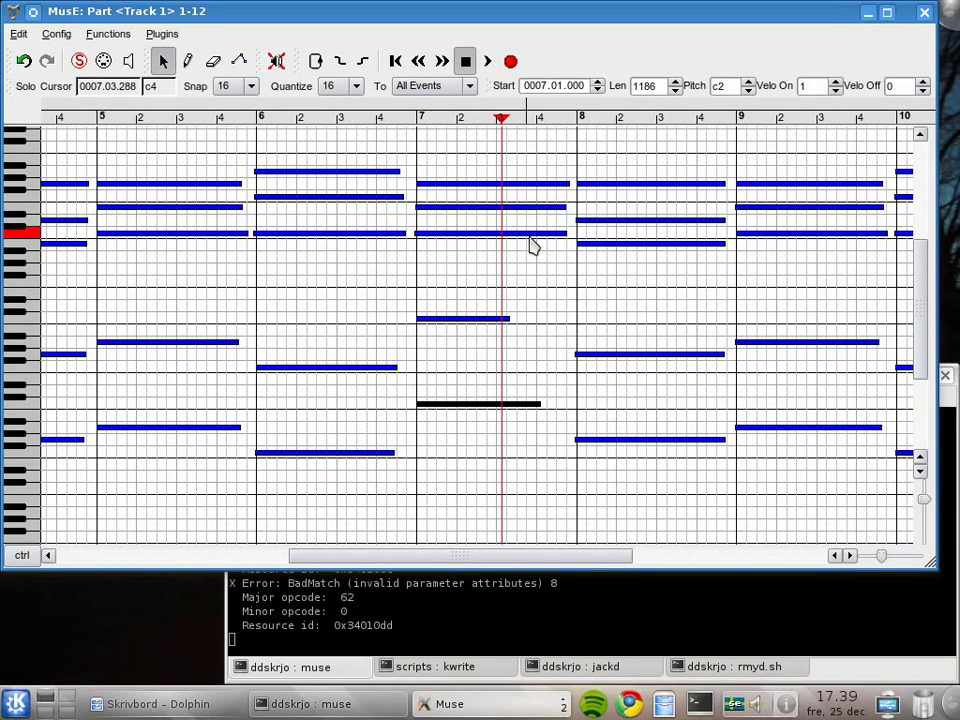
Lengthen both bar-7 notes to fill the bar and play the part from bar 5.
{"action": "key", "text": "d"}
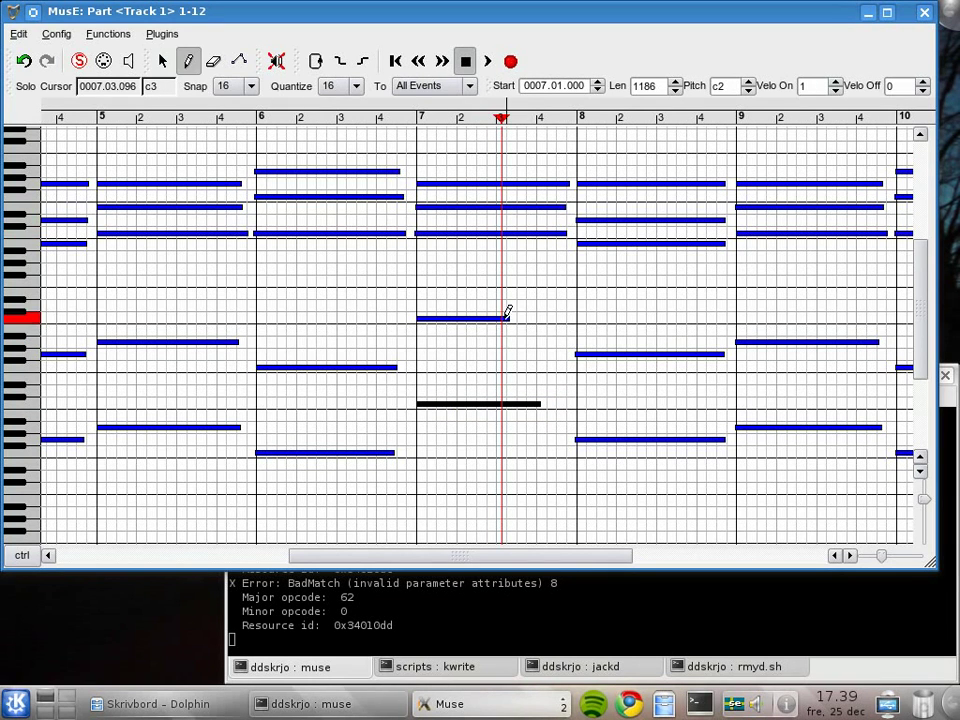
{"action": "left_click_drag", "start_coordinate": [508, 313], "coordinate": [568, 321]}
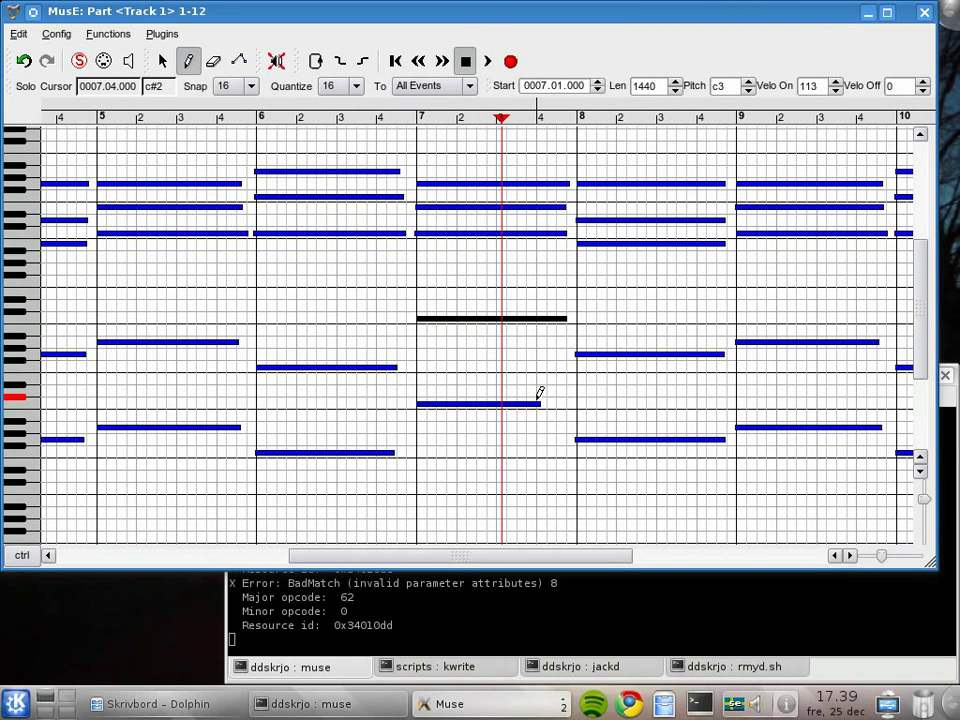
{"action": "left_click_drag", "start_coordinate": [538, 401], "coordinate": [576, 400]}
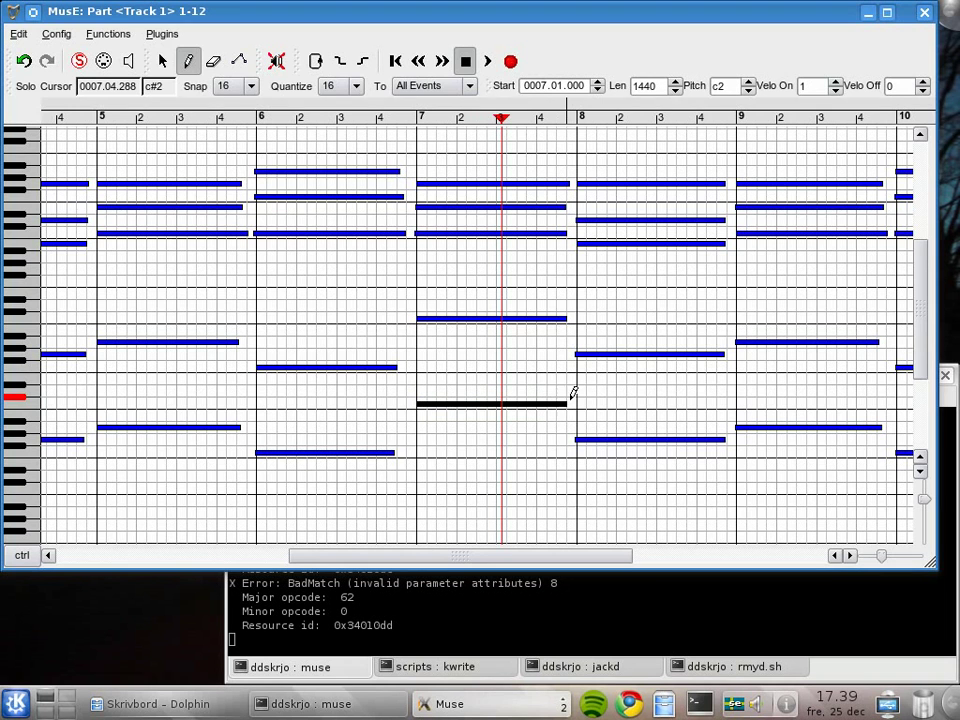
{"action": "key", "text": "a"}
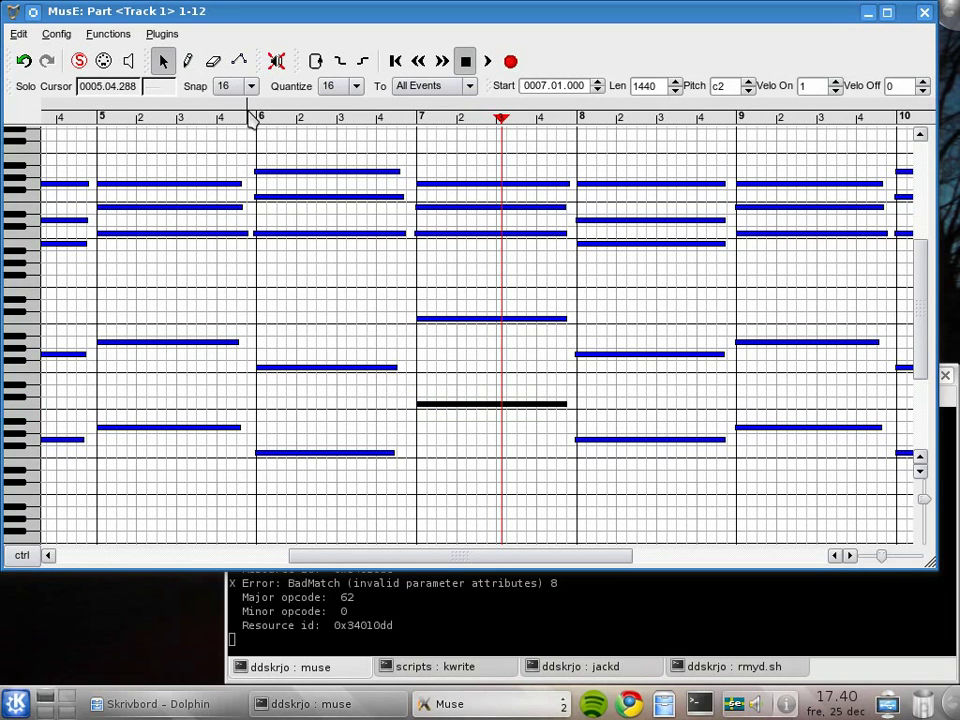
{"action": "left_click", "coordinate": [175, 119]}
{"action": "key", "text": "space"}
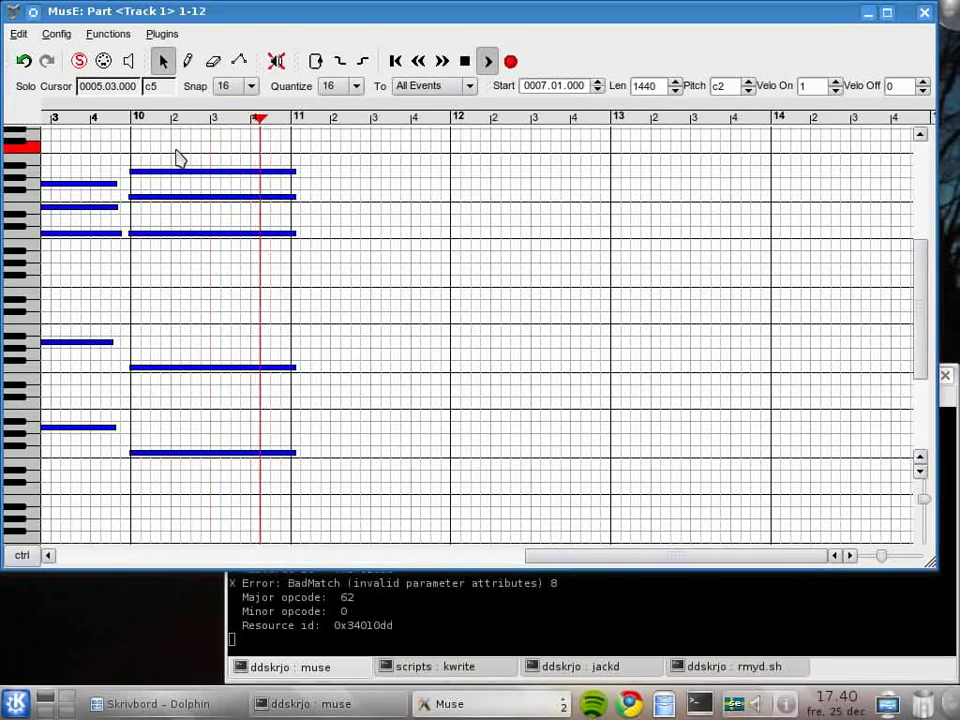
Stop playback, scroll the piano roll back to the start, and close the part editor.
{"action": "key", "text": "space"}
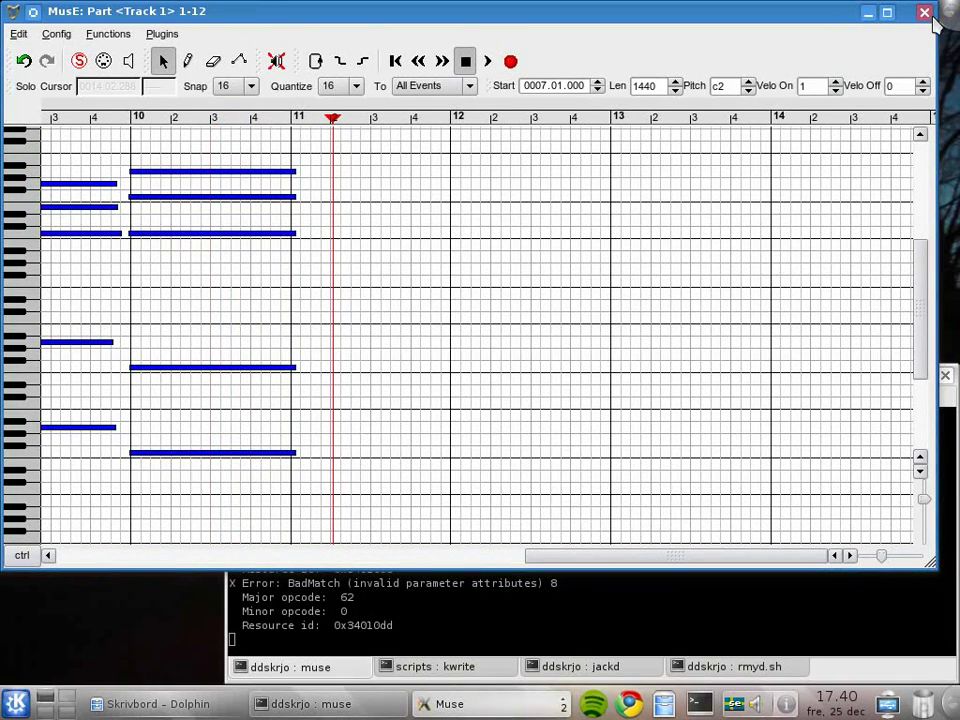
{"action": "left_click_drag", "start_coordinate": [589, 559], "coordinate": [170, 570]}
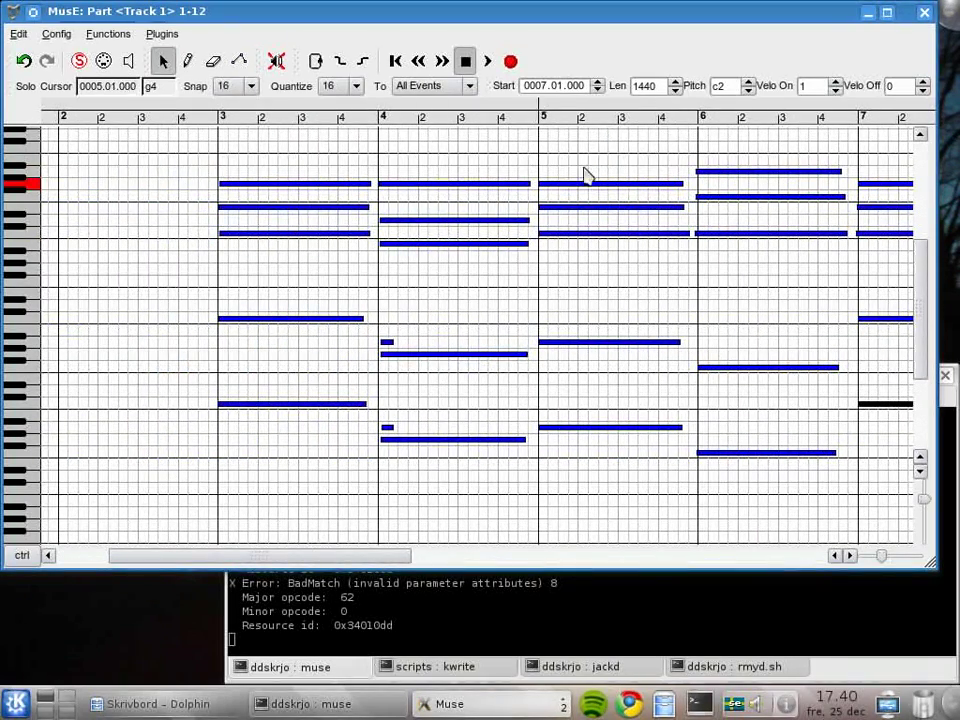
{"action": "left_click", "coordinate": [924, 13]}
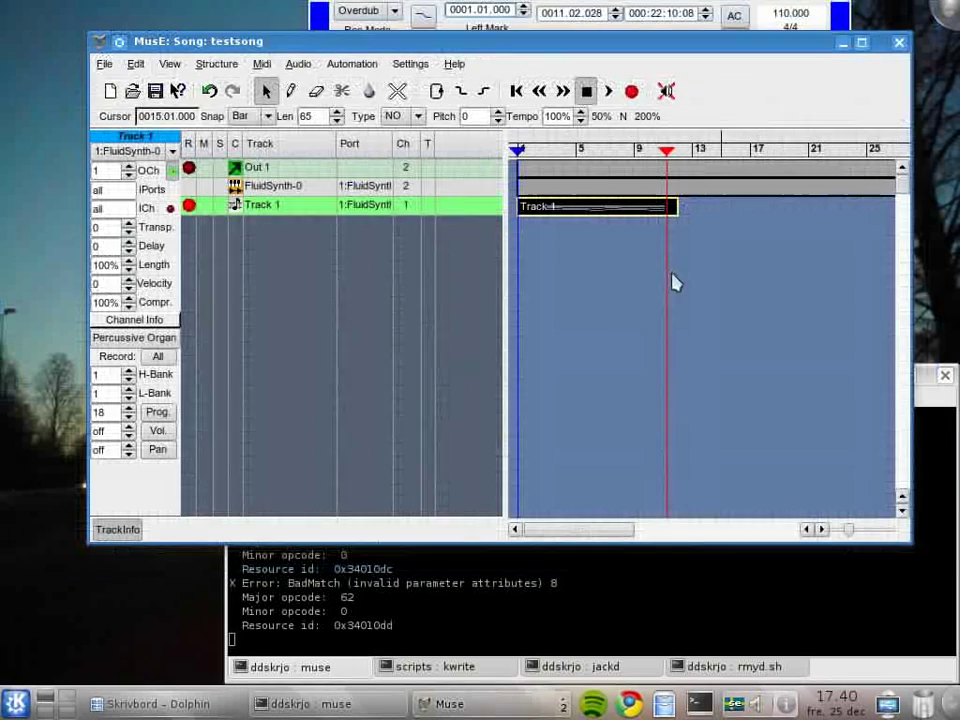
Set the locators to bar 3 and bar 11, play the looped section from bar 3, then stop.
{"action": "left_click", "coordinate": [666, 152]}
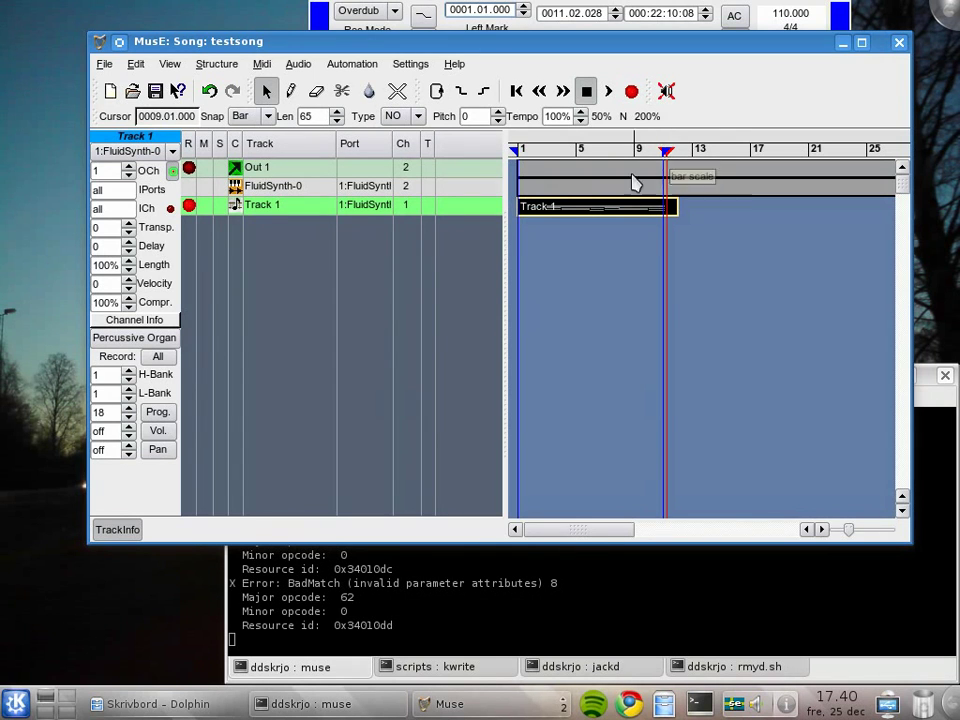
{"action": "middle_click", "coordinate": [546, 158]}
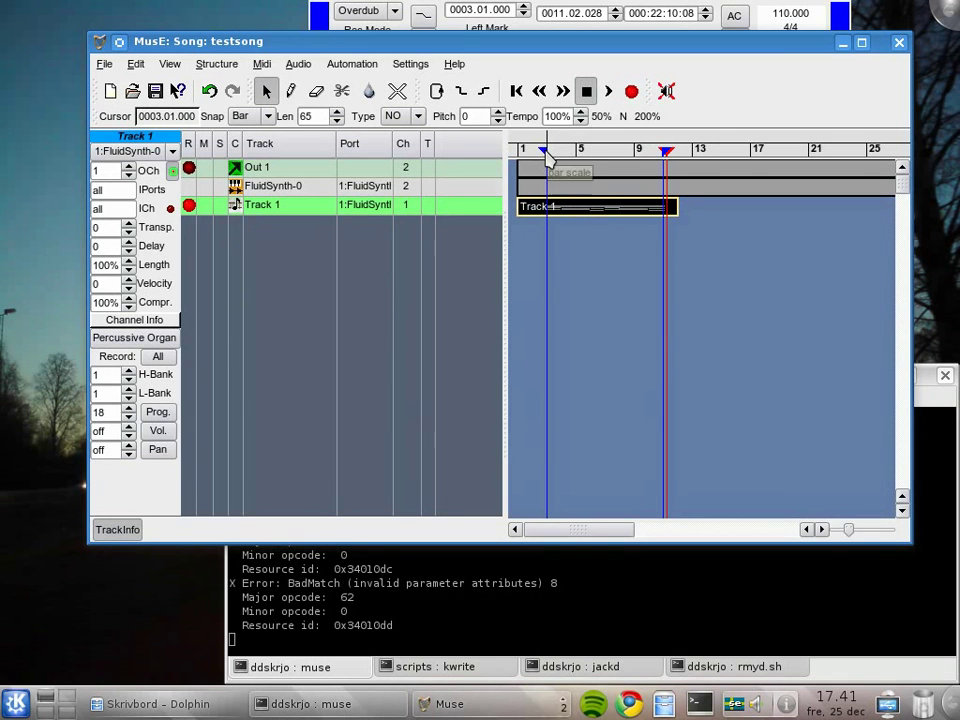
{"action": "left_click", "coordinate": [547, 155]}
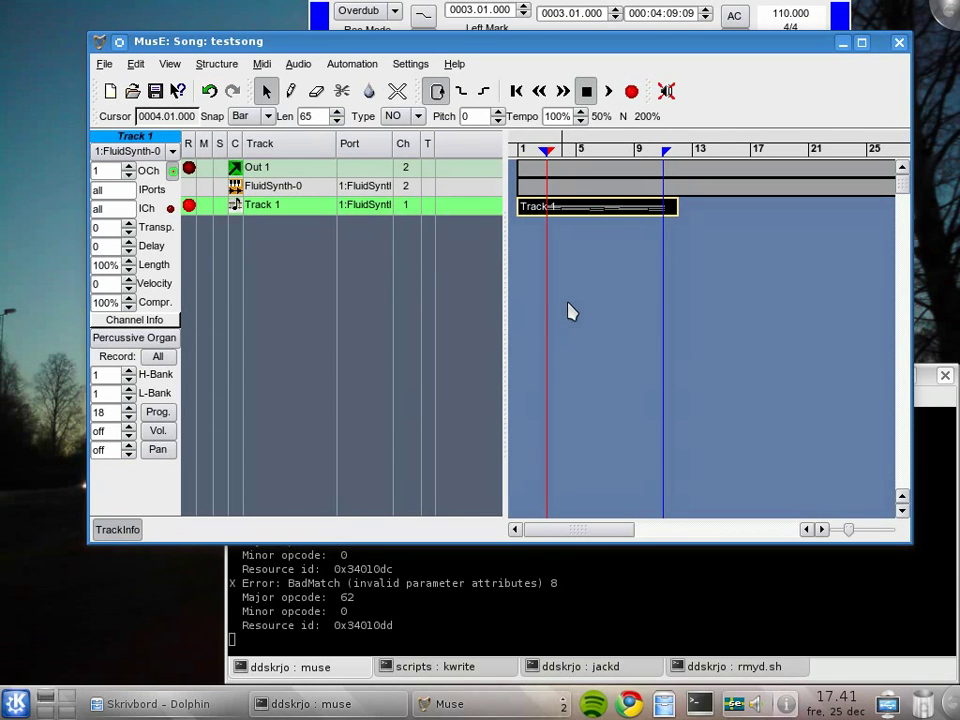
{"action": "key", "text": "space"}
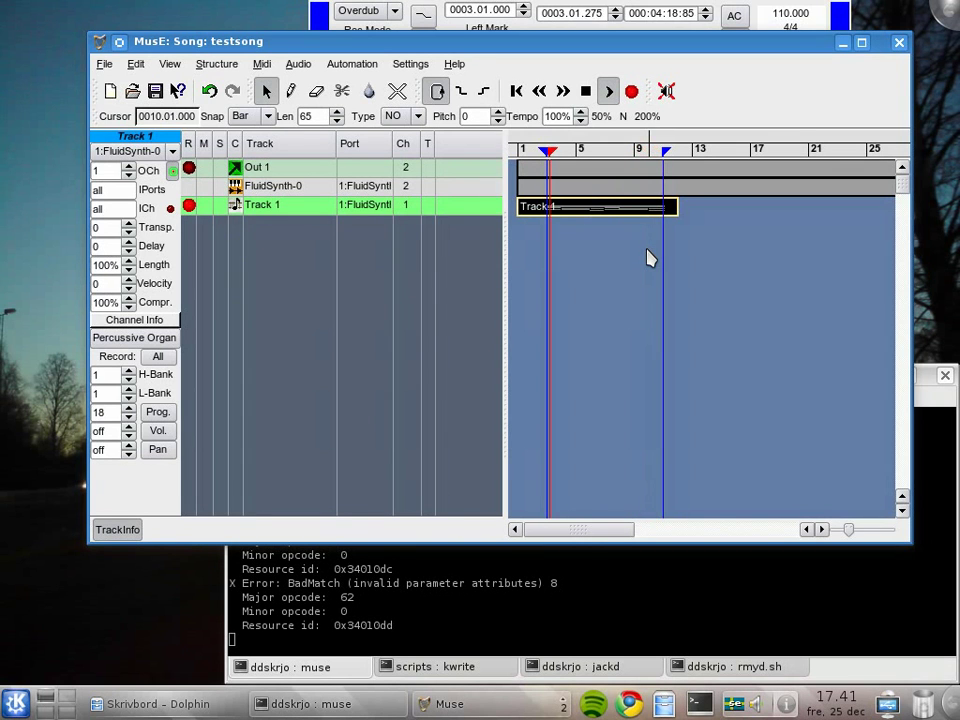
{"action": "key", "text": "space"}
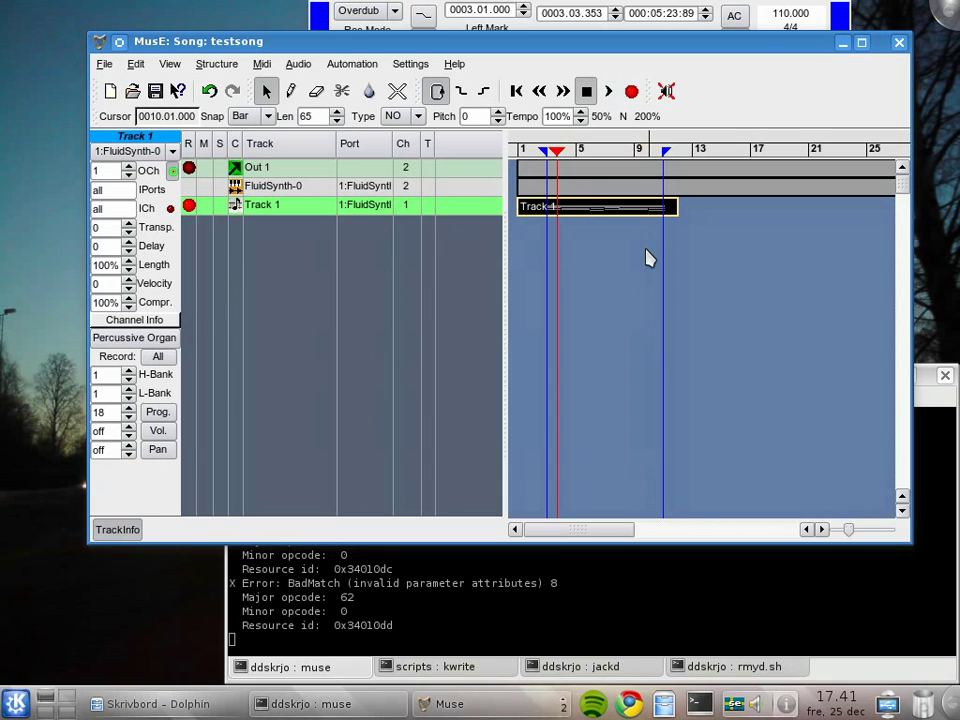
Open Track 1's organ part in the piano roll and bring bar 4's notes into view.
{"action": "double_click", "coordinate": [589, 218]}
{"action": "scroll", "coordinate": [825, 320], "scroll_direction": "up", "scroll_amount": 5}
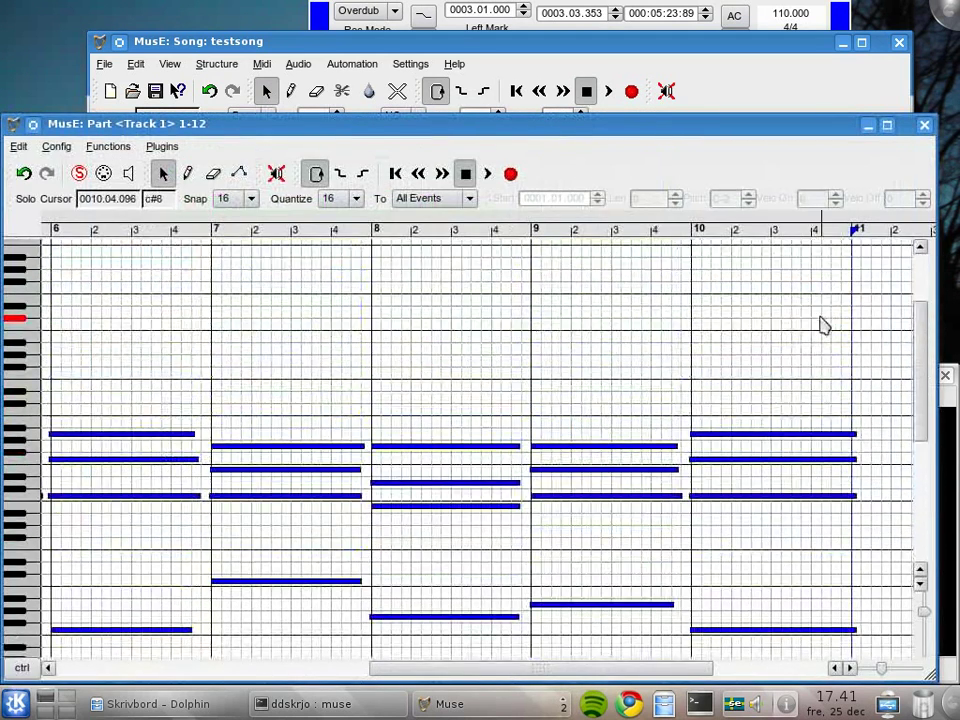
{"action": "scroll", "coordinate": [815, 325], "scroll_direction": "down", "scroll_amount": 5}
{"action": "left_click_drag", "start_coordinate": [476, 668], "coordinate": [235, 681]}
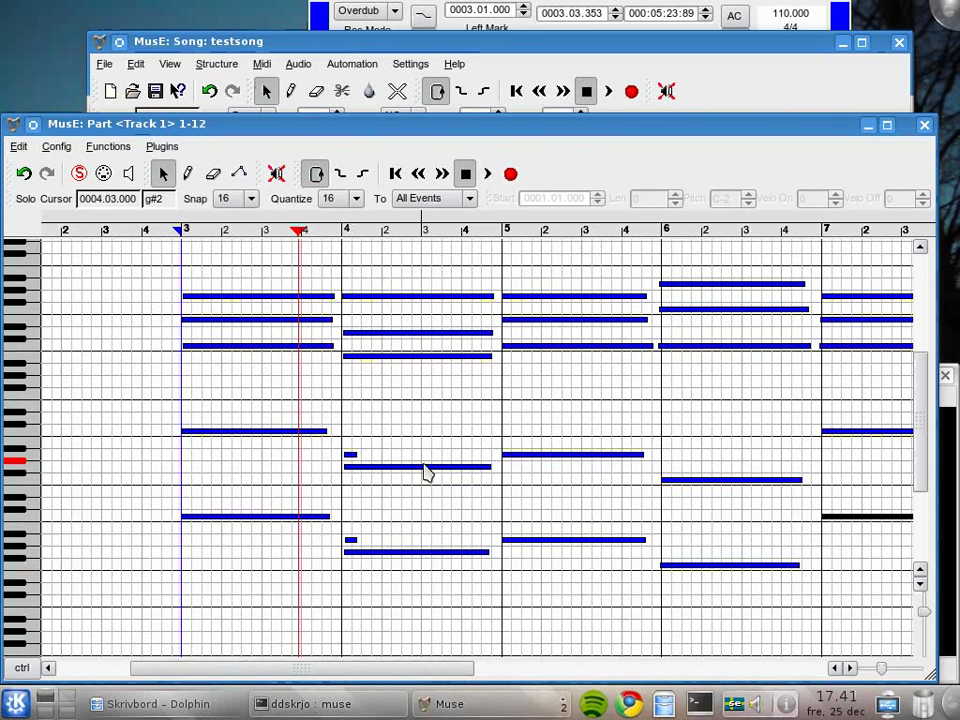
Erase the two short stray notes at the start of bar 4, then return to the Pointer tool.
{"action": "key", "text": "r"}
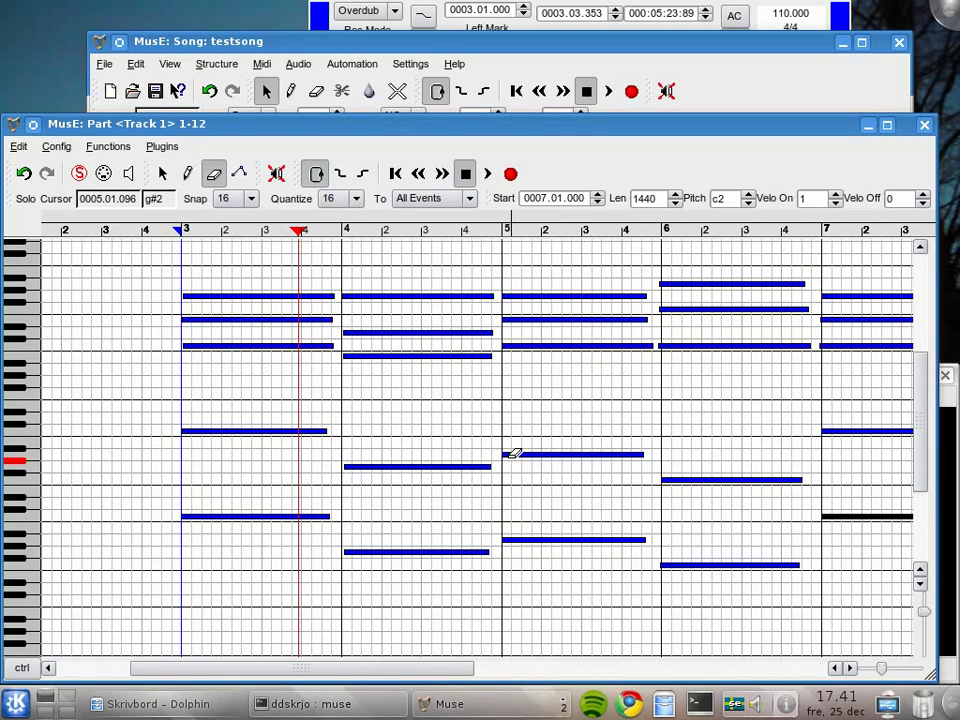
{"action": "key", "text": "a"}
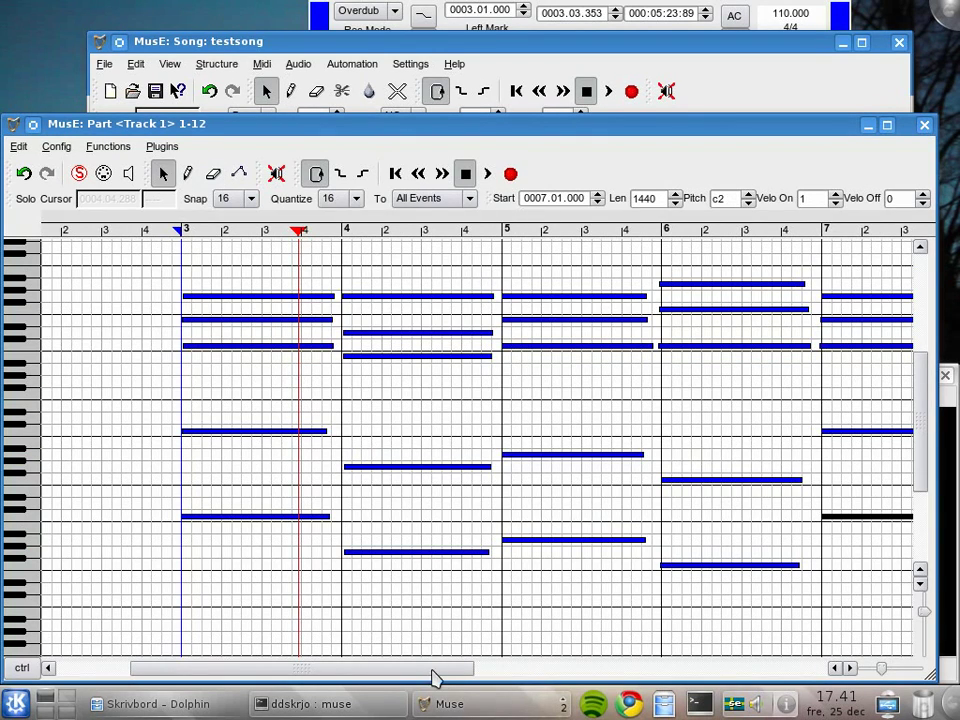
{"action": "left_click_drag", "start_coordinate": [433, 678], "coordinate": [478, 668]}
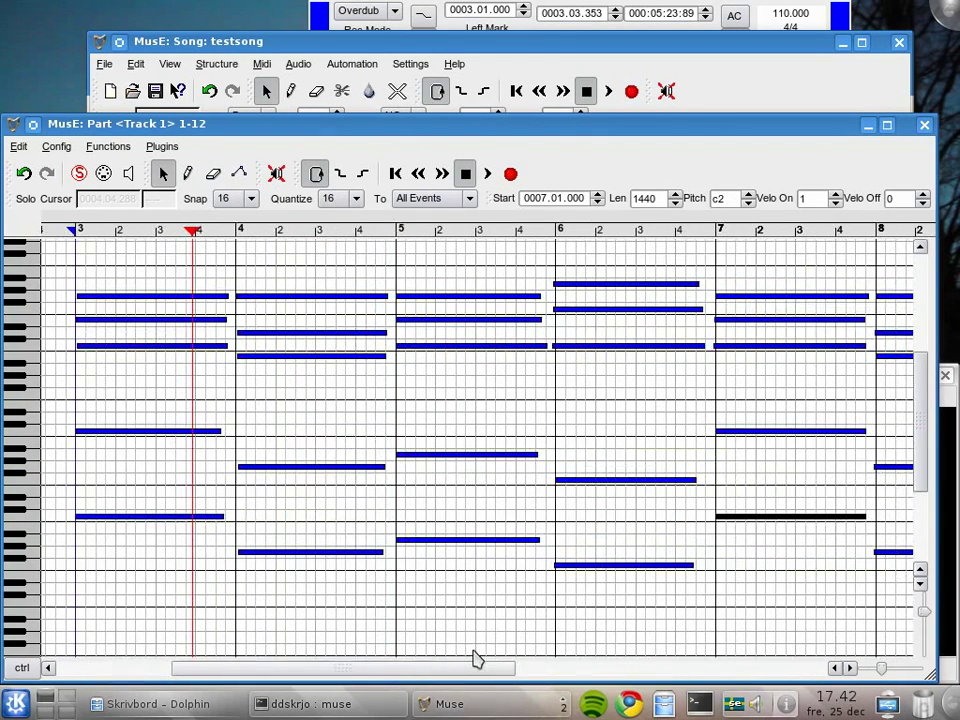
Select every note in the organ part and apply Over Quantize at 16th-note resolution.
{"action": "left_click", "coordinate": [340, 433]}
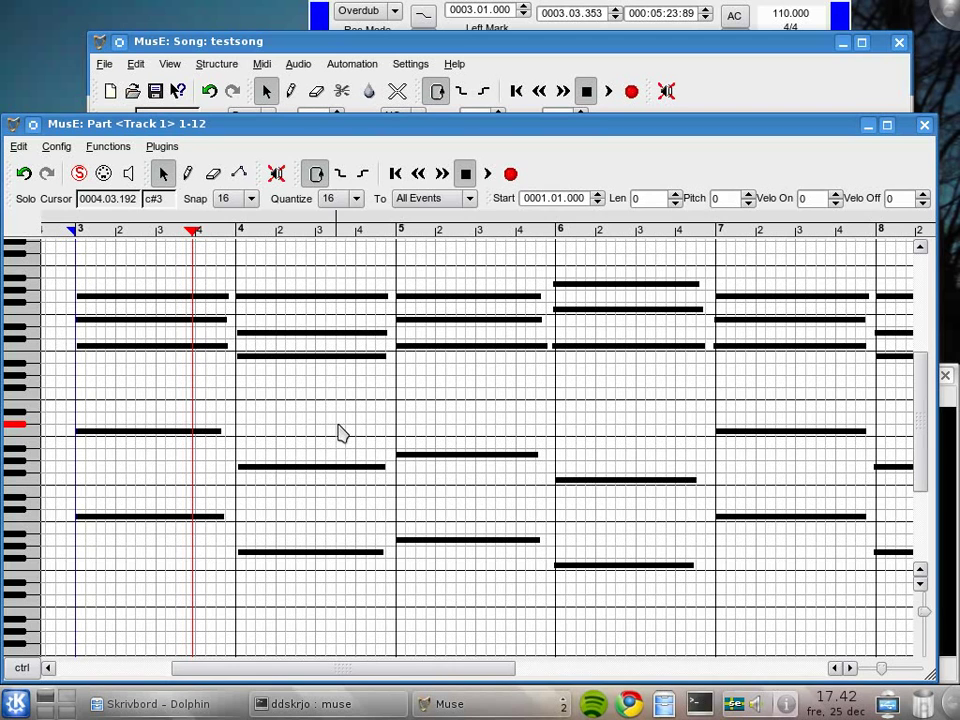
{"action": "left_click", "coordinate": [105, 150]}
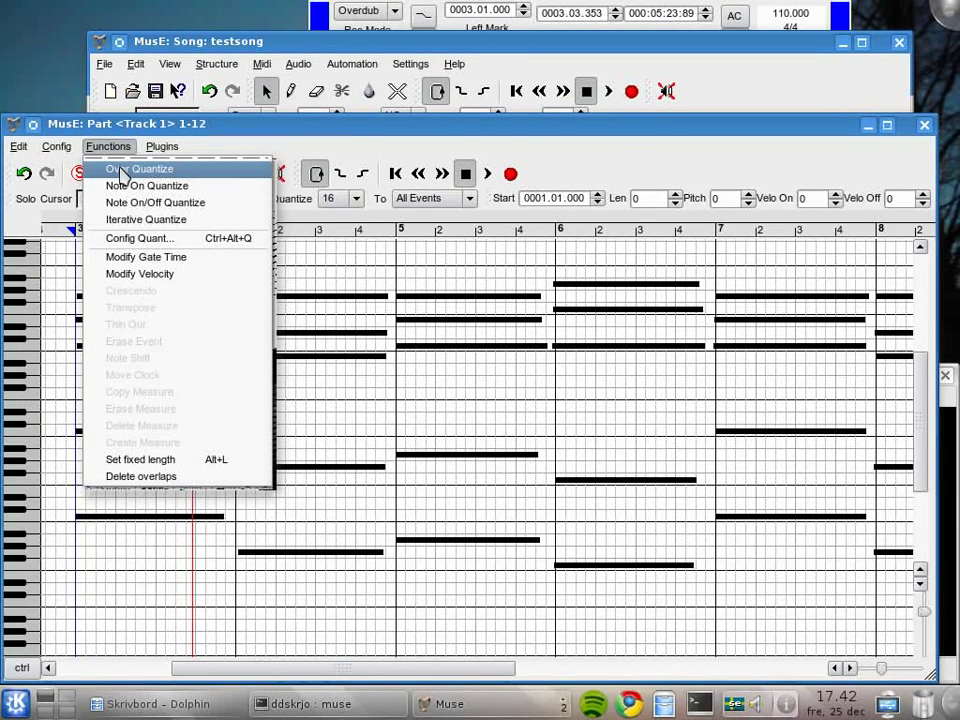
{"action": "left_click", "coordinate": [122, 170]}
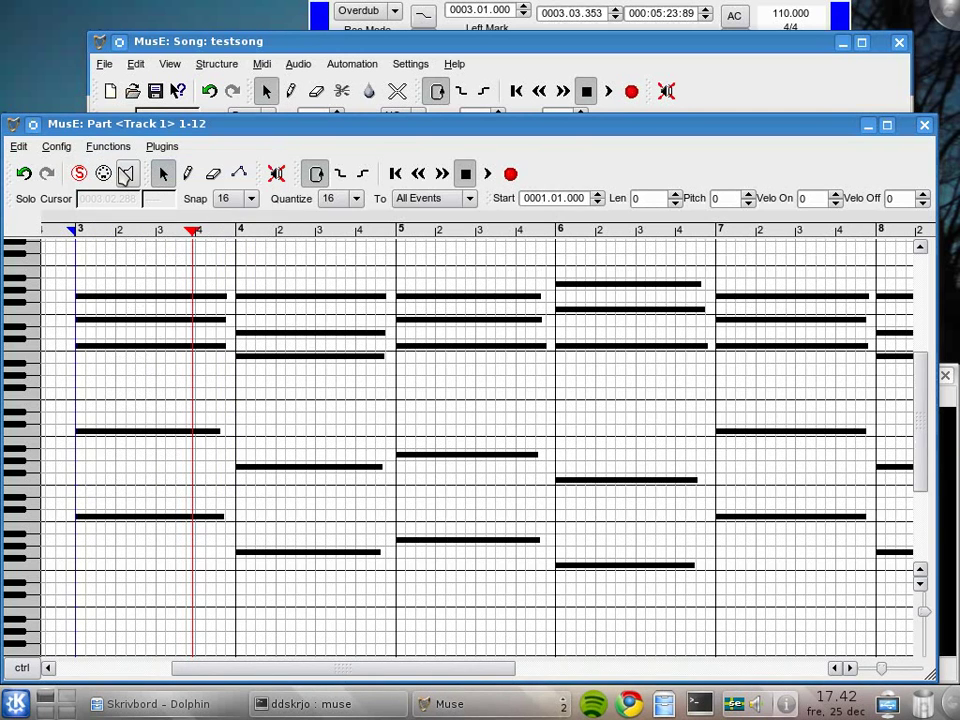
Close the piano roll, play the quantized part from bar 3, then stop playback.
{"action": "left_click", "coordinate": [924, 126]}
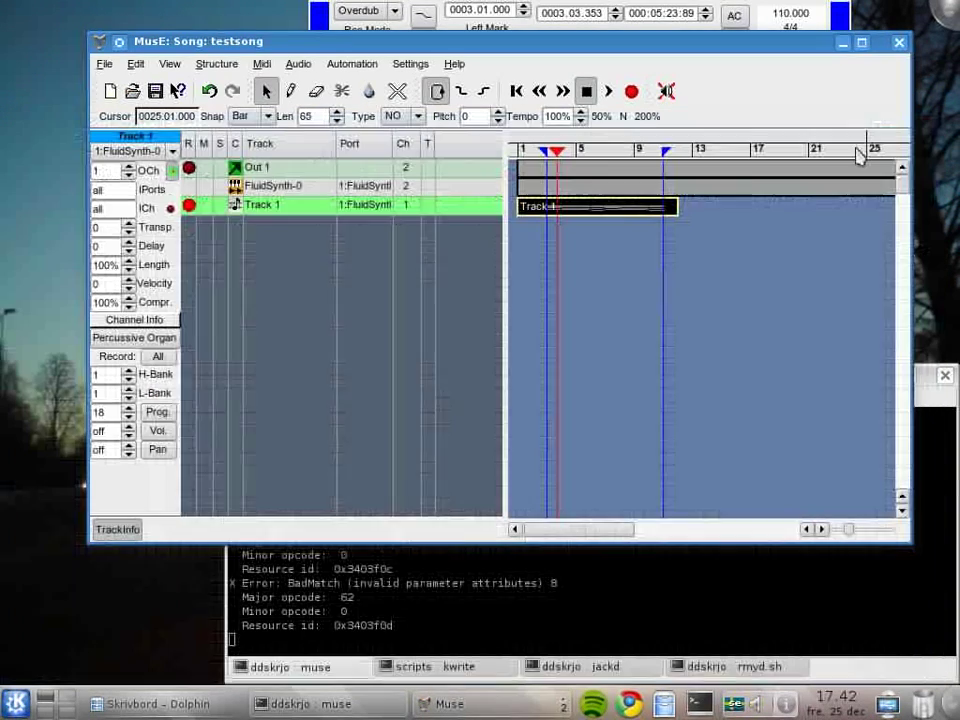
{"action": "left_click", "coordinate": [550, 151]}
{"action": "key", "text": "space"}
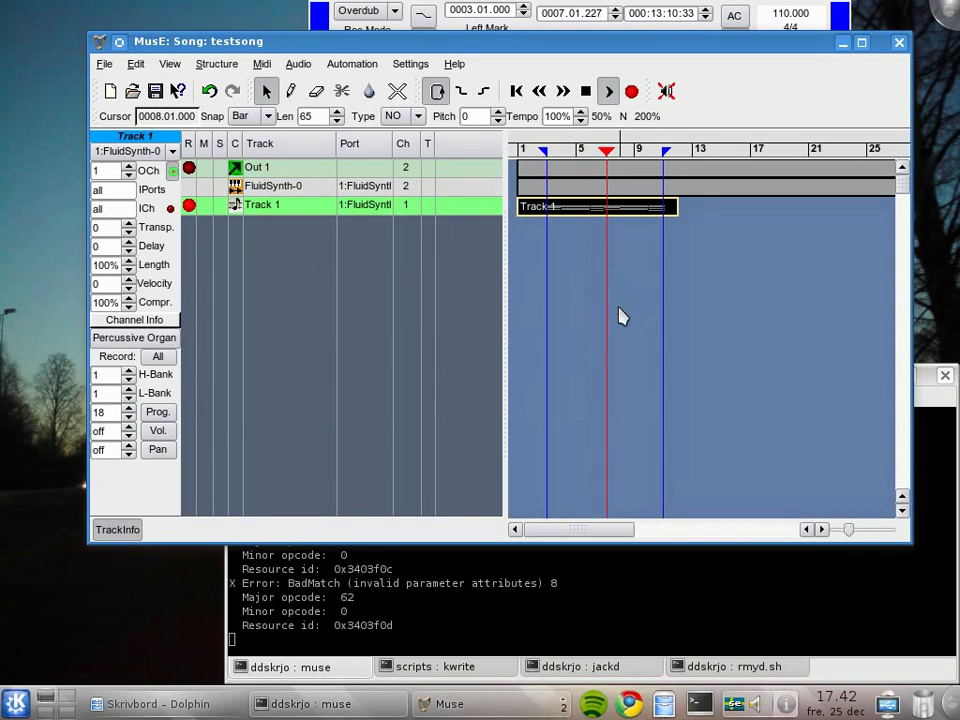
{"action": "key", "text": "space"}
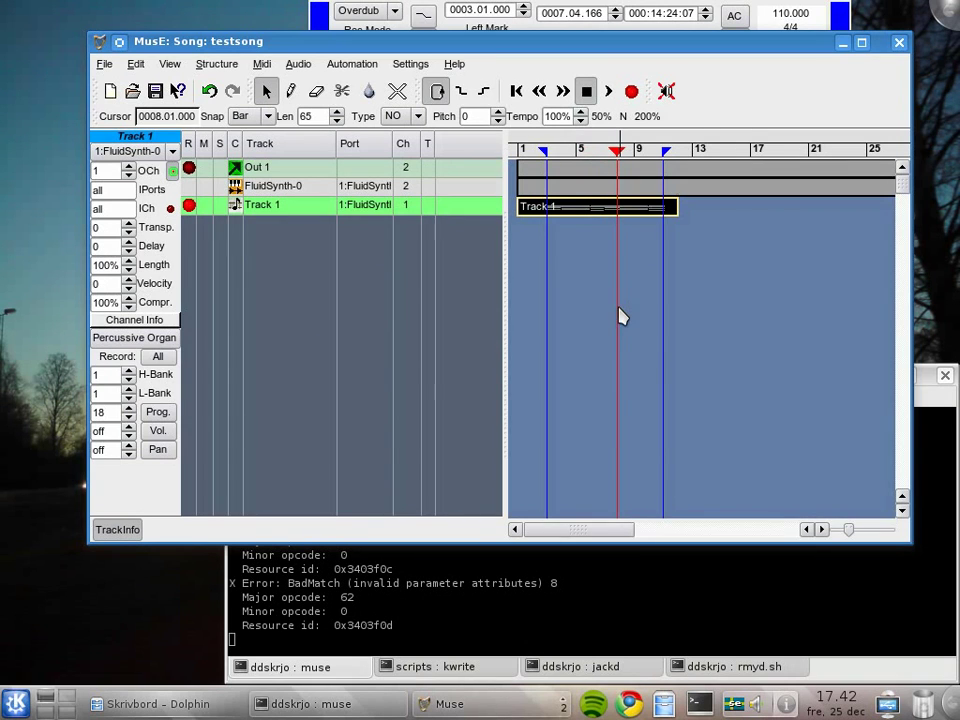